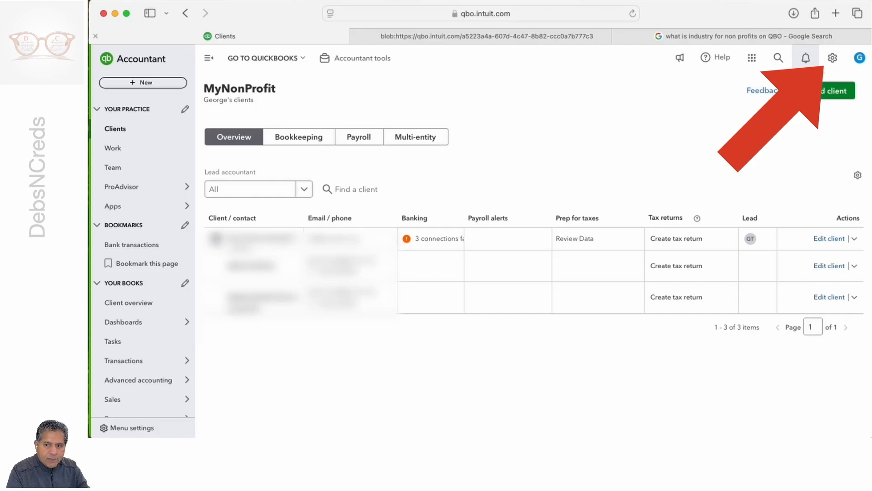
# Step: Open the company's chart of accounts from the settings options
pyautogui.click(833, 59)
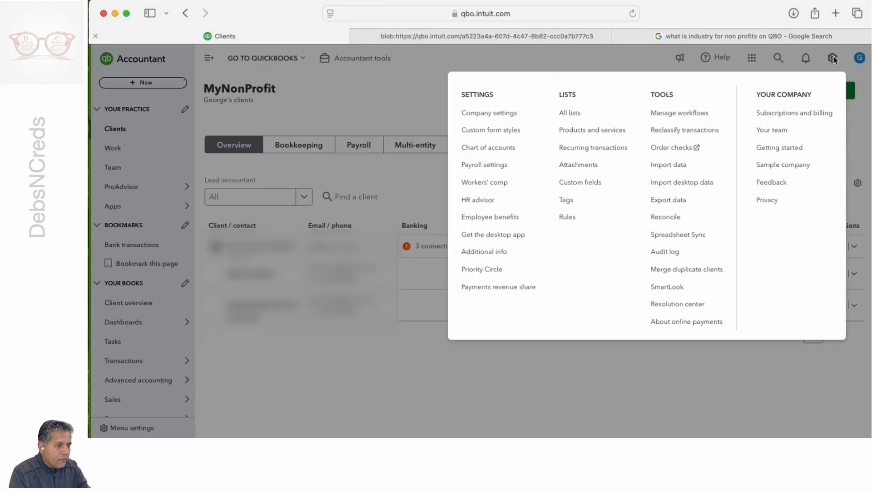
pyautogui.click(480, 148)
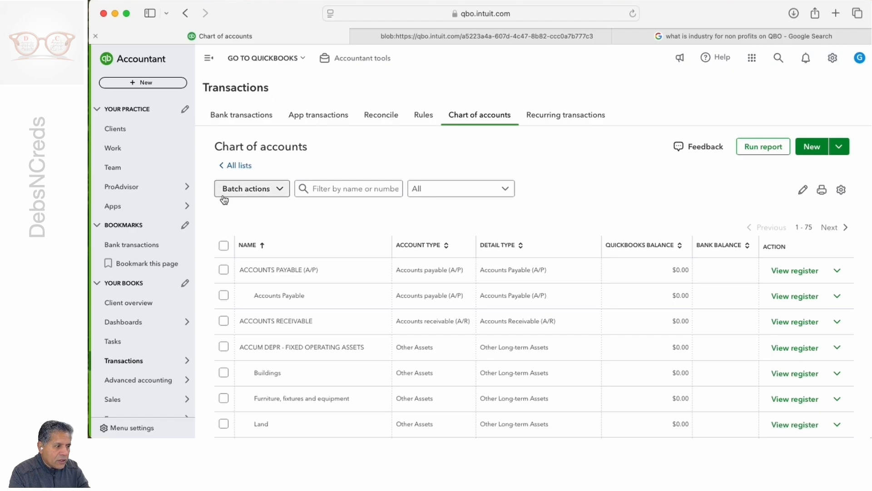
# Step: Return to the dashboard and reopen the chart of accounts through the accountant quick links
pyautogui.click(125, 318)
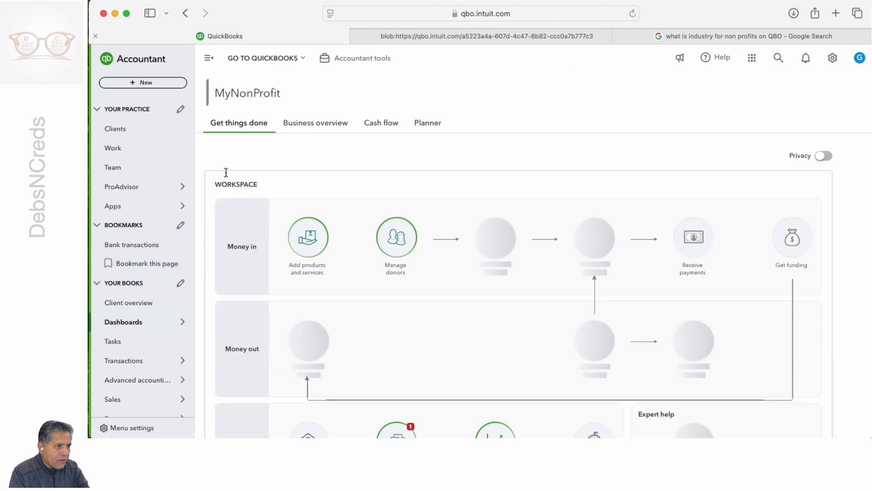
pyautogui.click(375, 63)
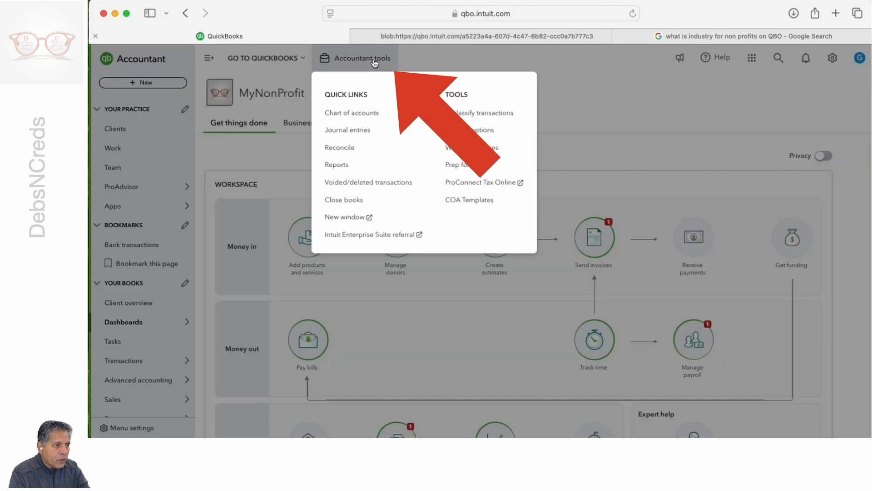
pyautogui.click(351, 114)
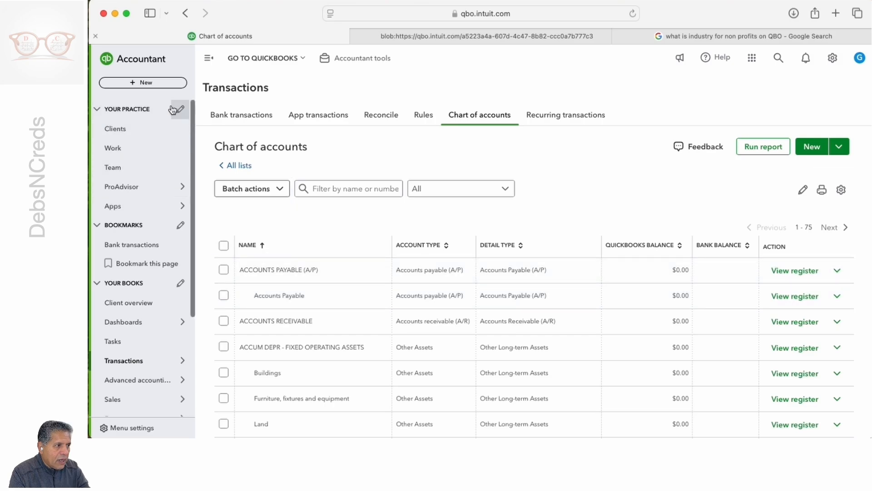
pyautogui.click(146, 85)
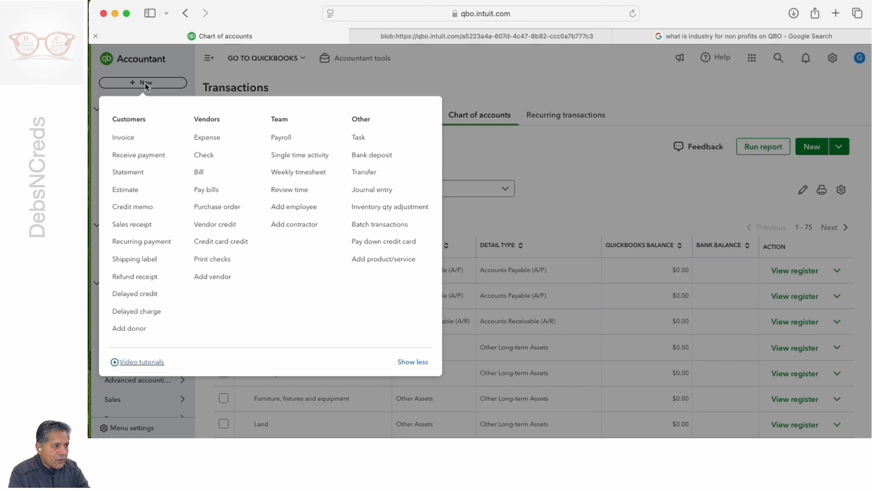
pyautogui.click(477, 94)
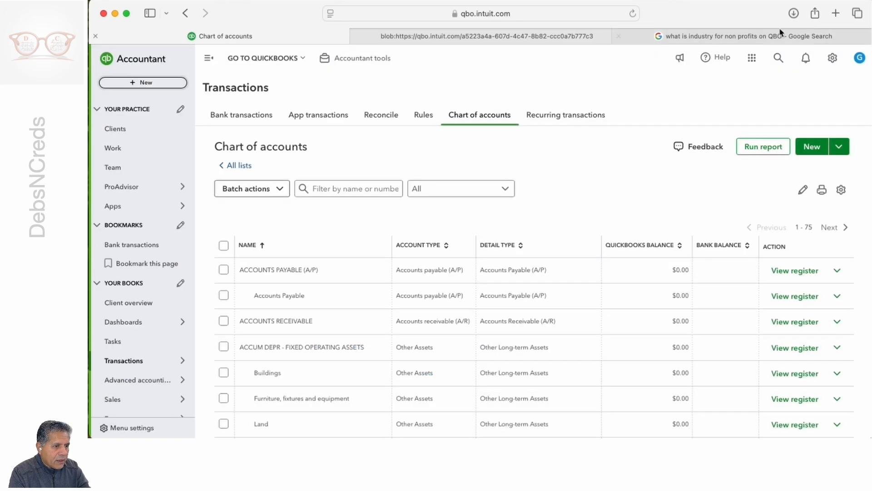
# Step: Enable account numbers and show them in the advanced company settings for the chart of accounts, then save and close the settings
pyautogui.click(832, 58)
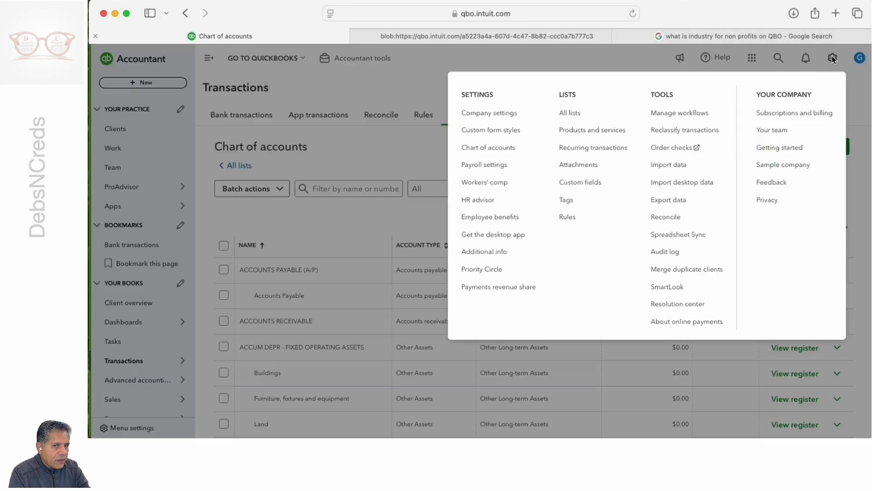
pyautogui.click(482, 114)
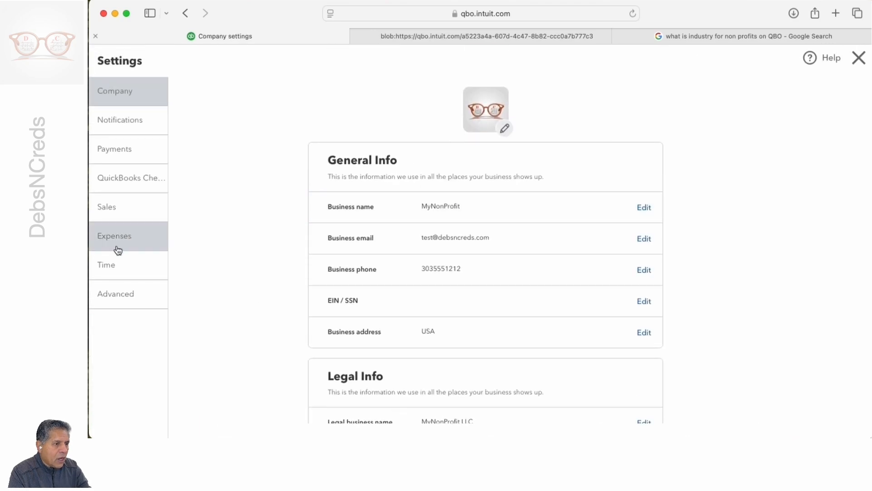
pyautogui.click(138, 302)
pyautogui.scroll(-3, 316, 203)
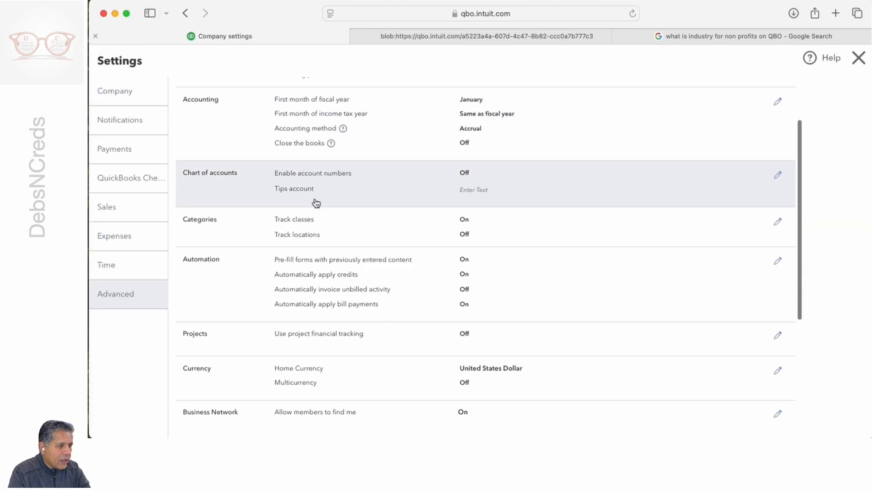
pyautogui.click(778, 164)
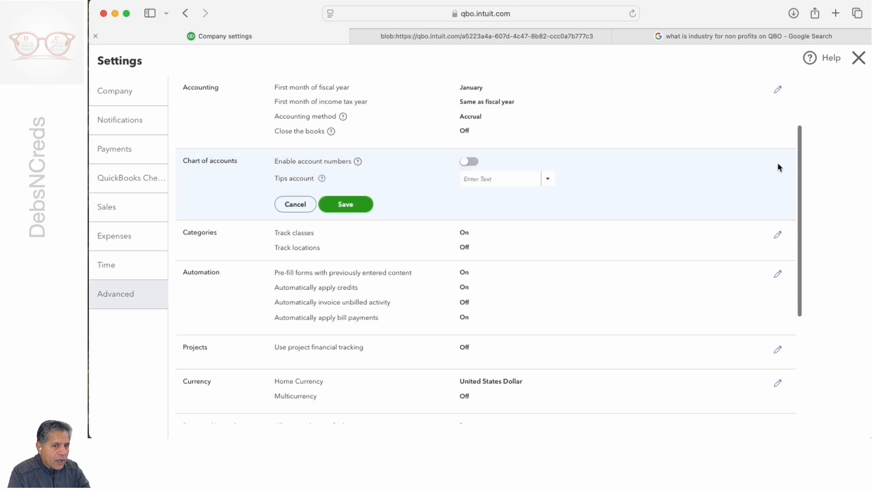
pyautogui.click(472, 163)
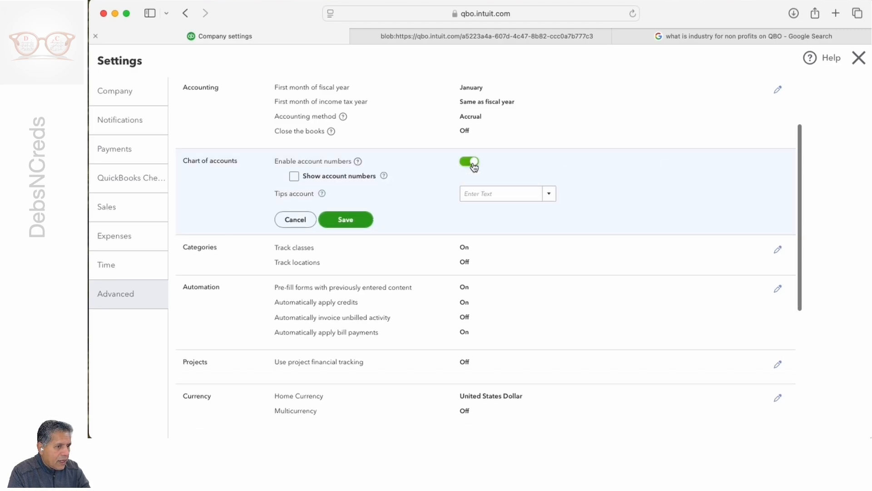
pyautogui.click(293, 176)
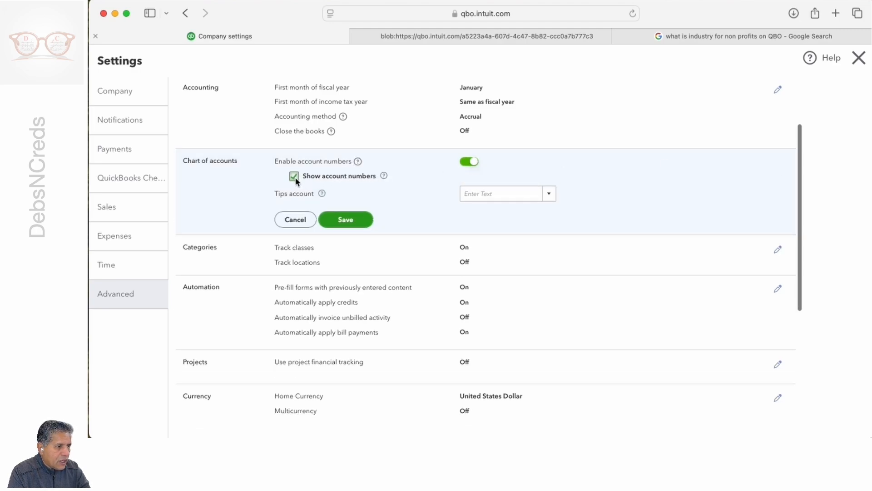
pyautogui.click(347, 220)
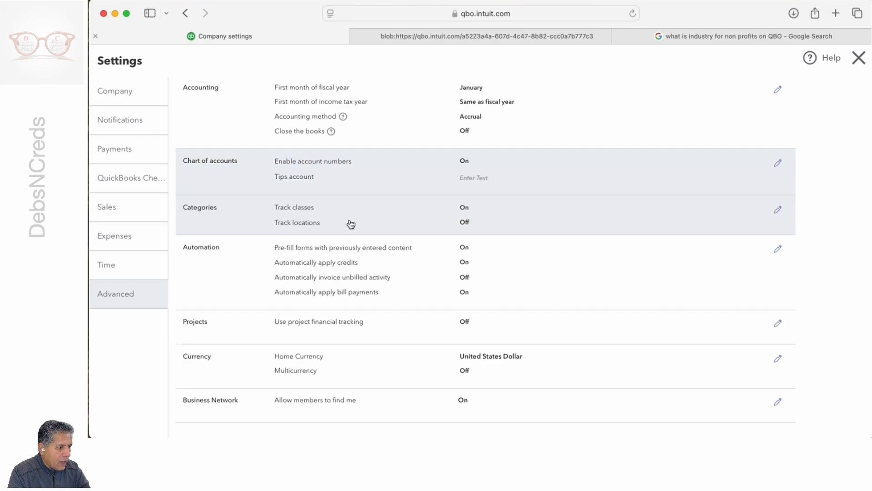
pyautogui.click(858, 58)
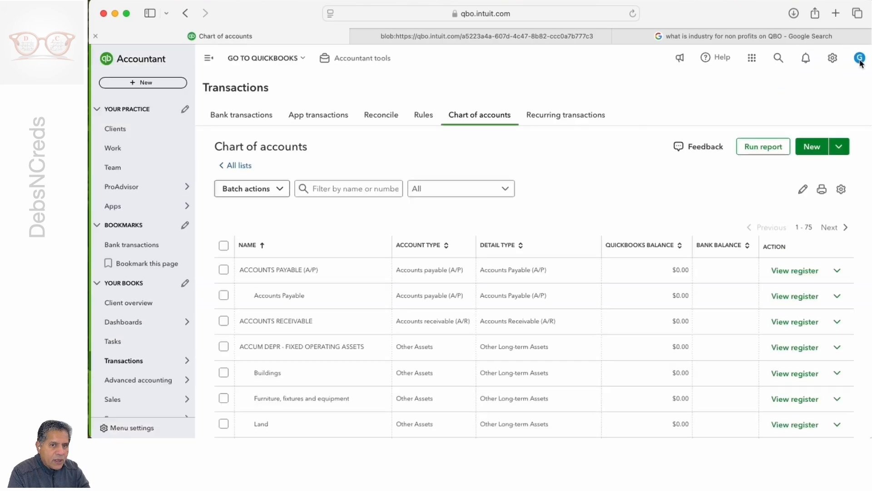
# Step: Reload the chart of accounts and sort the list by account number in ascending order
pyautogui.click(832, 58)
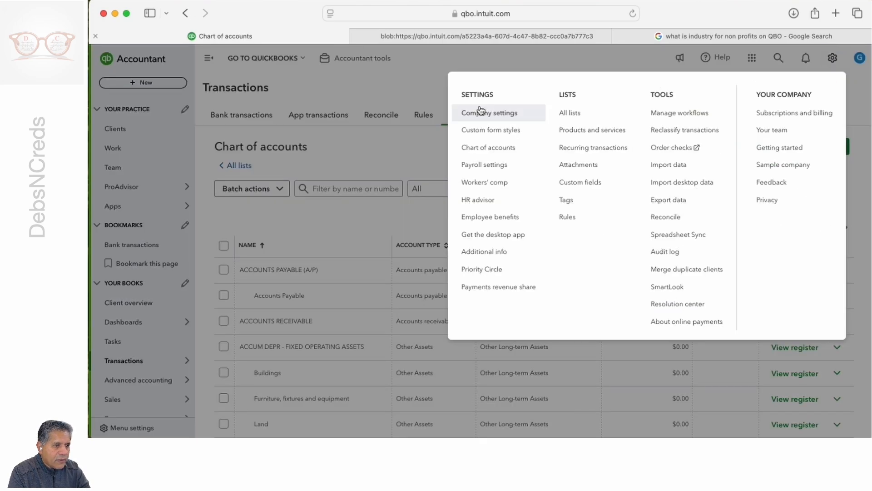
pyautogui.click(481, 148)
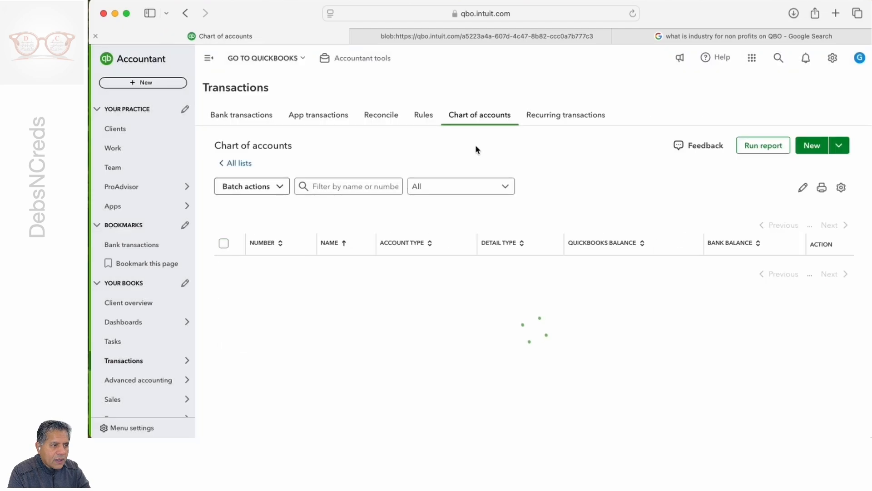
pyautogui.scroll(-3, 449, 182)
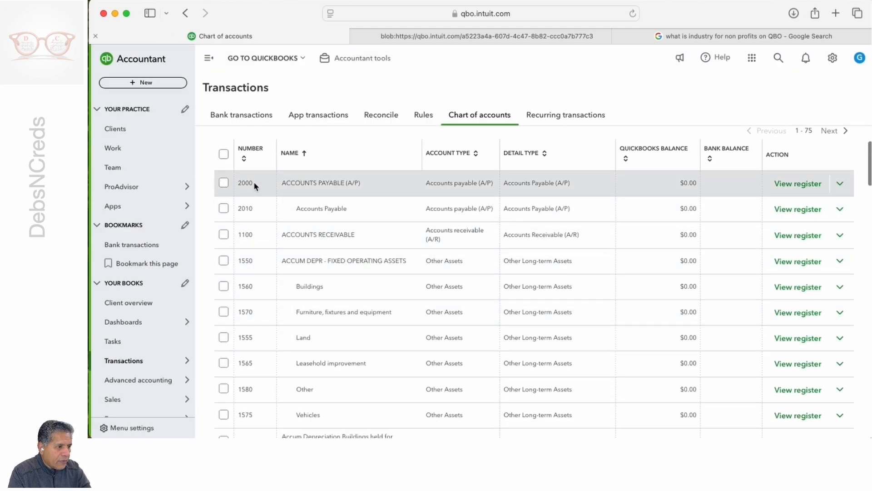
pyautogui.click(244, 159)
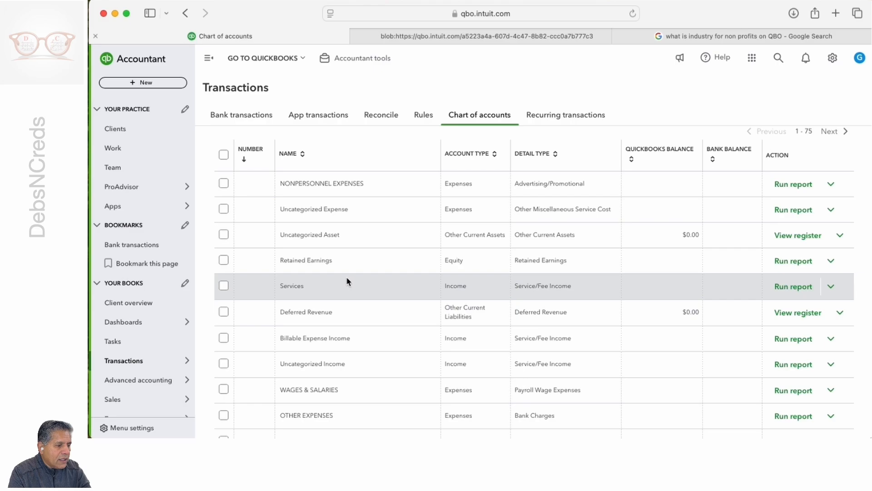
pyautogui.scroll(-5, 347, 281)
pyautogui.scroll(-3, 347, 282)
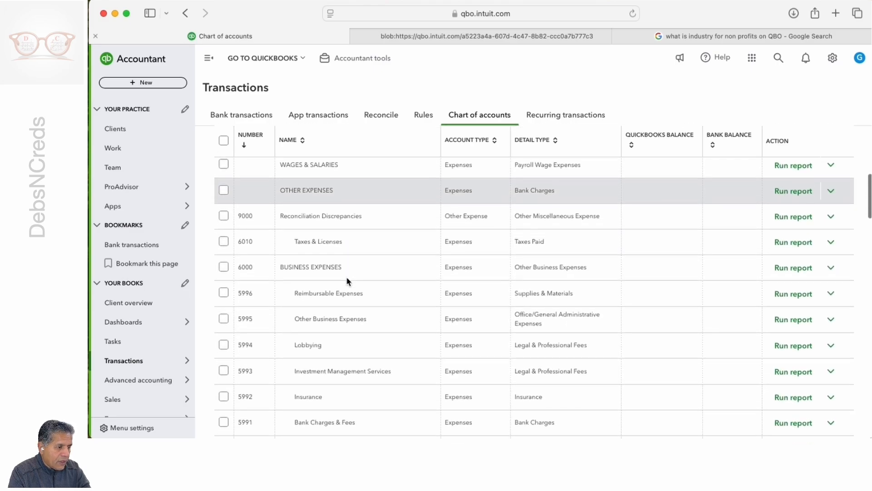
pyautogui.scroll(8, 347, 282)
pyautogui.click(245, 154)
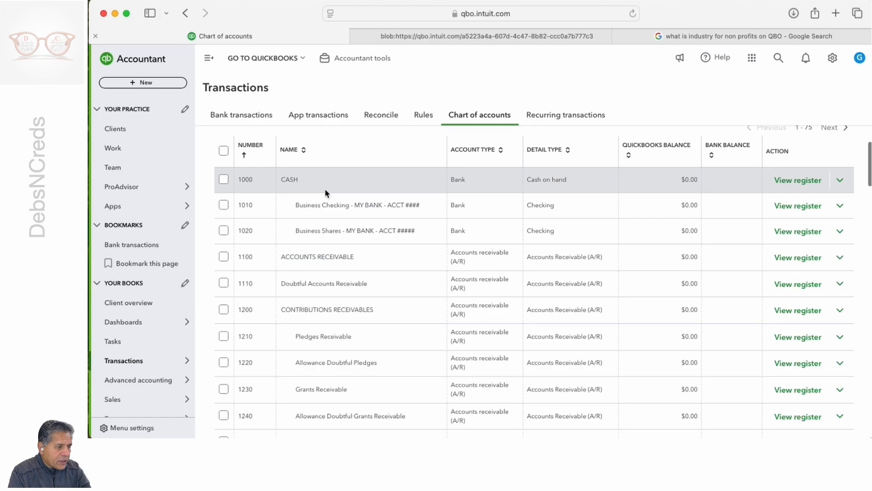
# Step: Examine the numbered asset and liability accounts in the chart of accounts, from cash through receivables, fixed assets, payables and credit cards
pyautogui.scroll(3, 325, 189)
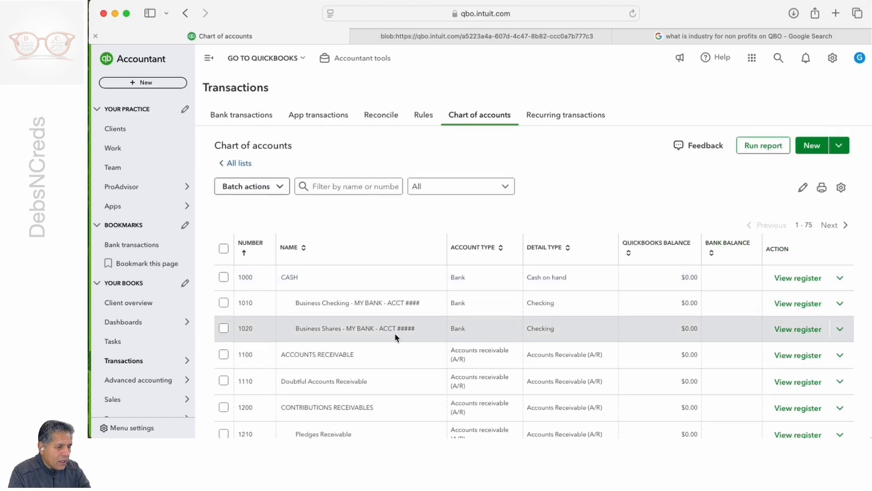
pyautogui.scroll(-3, 395, 336)
pyautogui.scroll(-2, 395, 337)
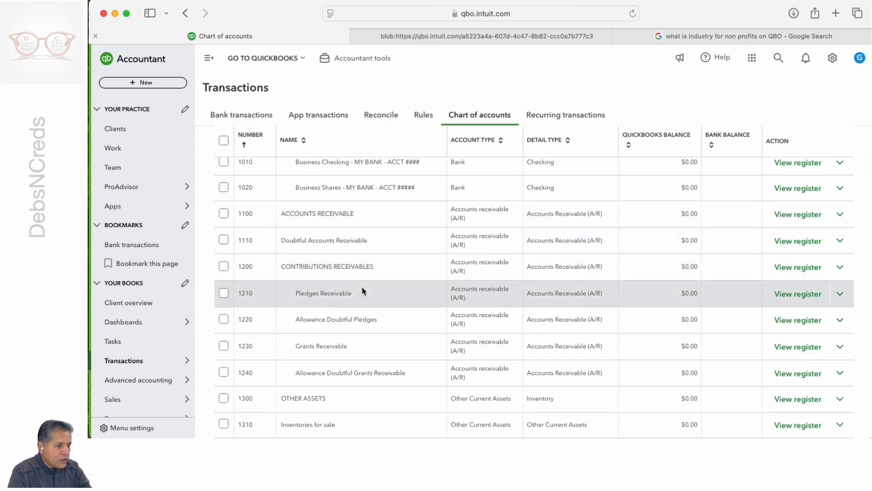
pyautogui.scroll(-2, 361, 285)
pyautogui.scroll(-1, 362, 286)
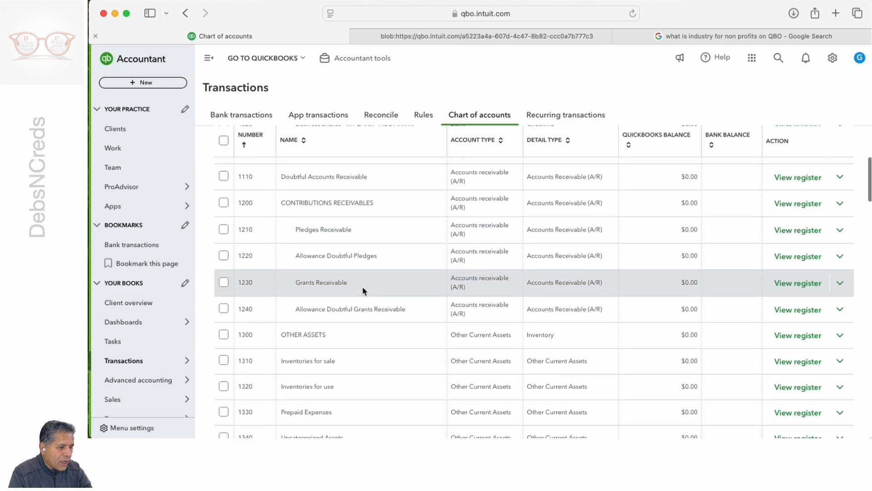
pyautogui.scroll(-2, 363, 285)
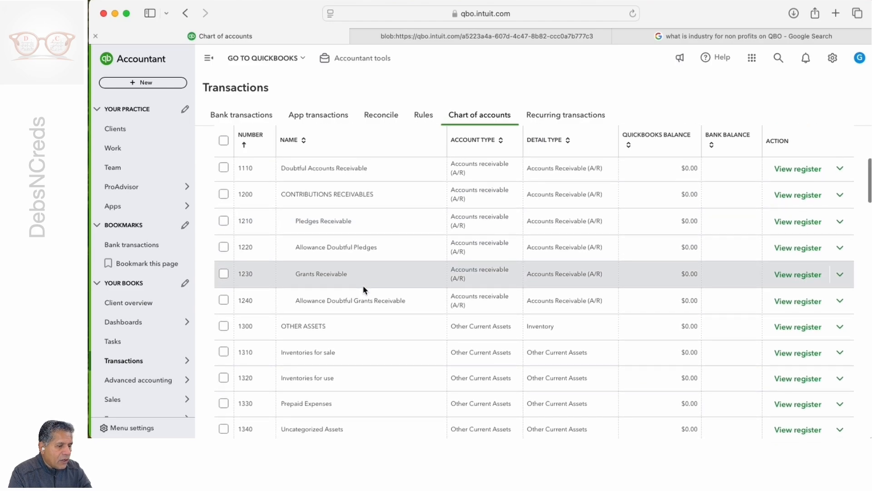
pyautogui.scroll(-4, 363, 286)
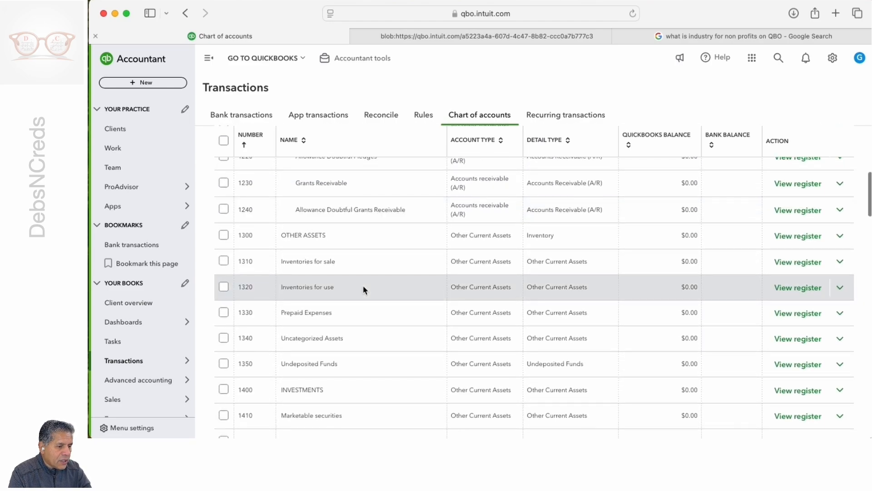
pyautogui.scroll(-4, 363, 285)
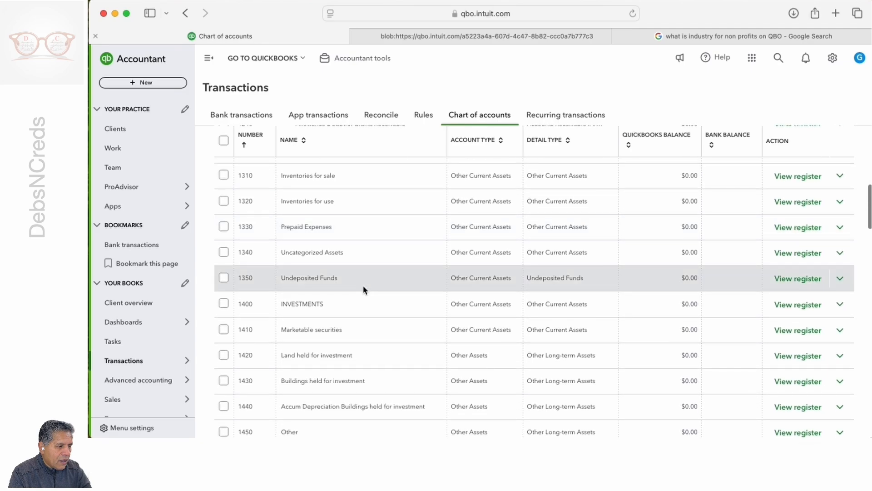
pyautogui.scroll(-7, 362, 285)
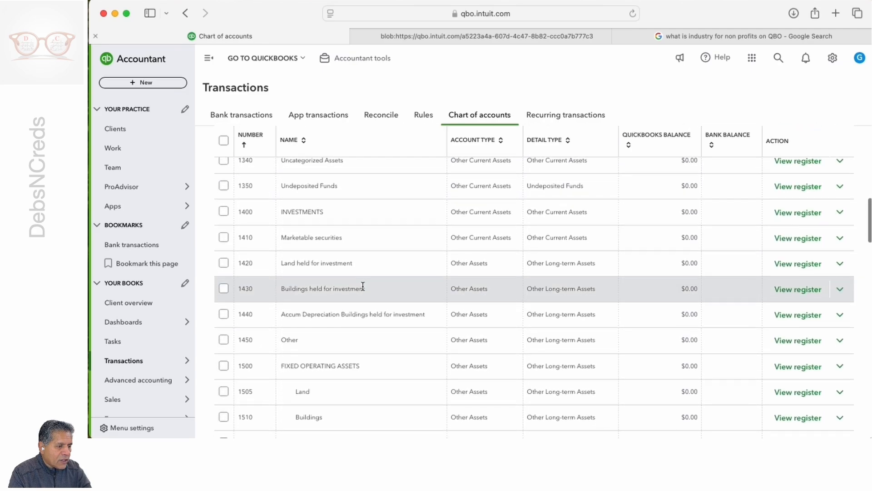
pyautogui.scroll(-6, 363, 285)
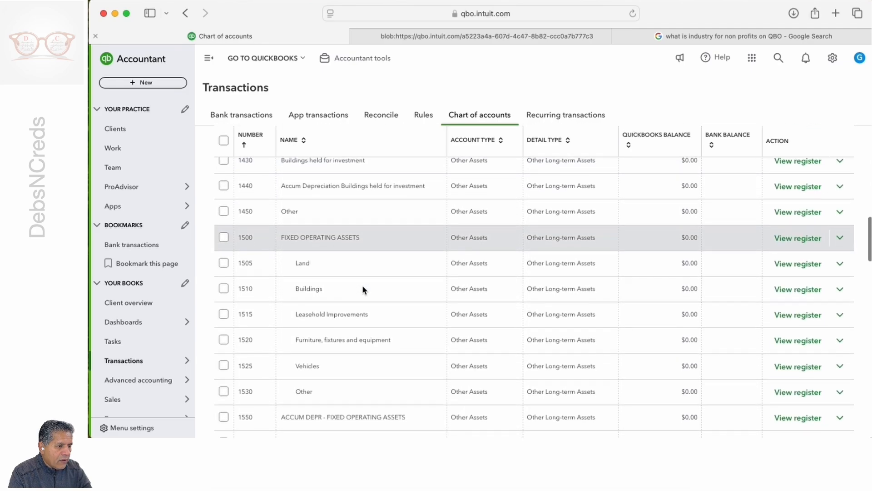
pyautogui.scroll(-7, 363, 289)
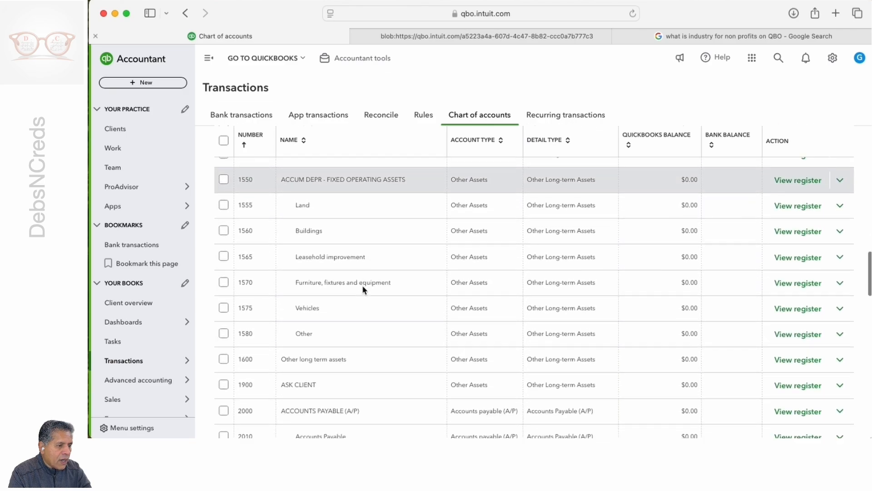
pyautogui.scroll(-3, 362, 288)
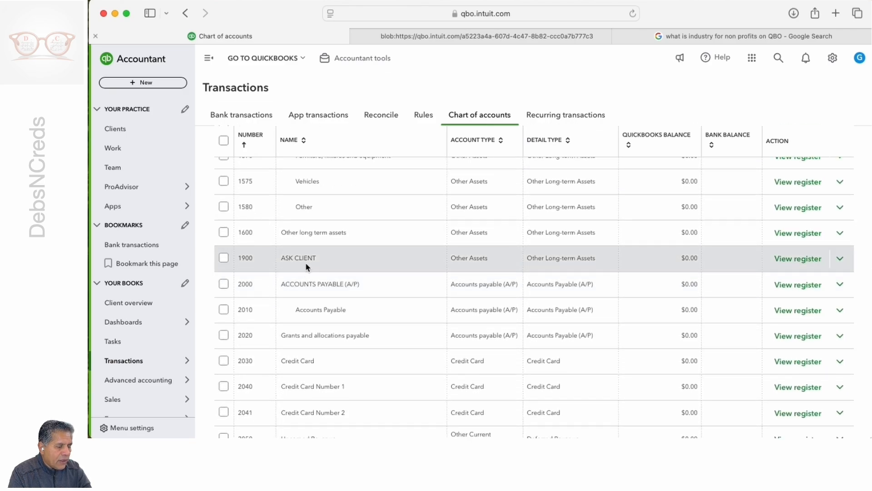
pyautogui.scroll(-3, 405, 271)
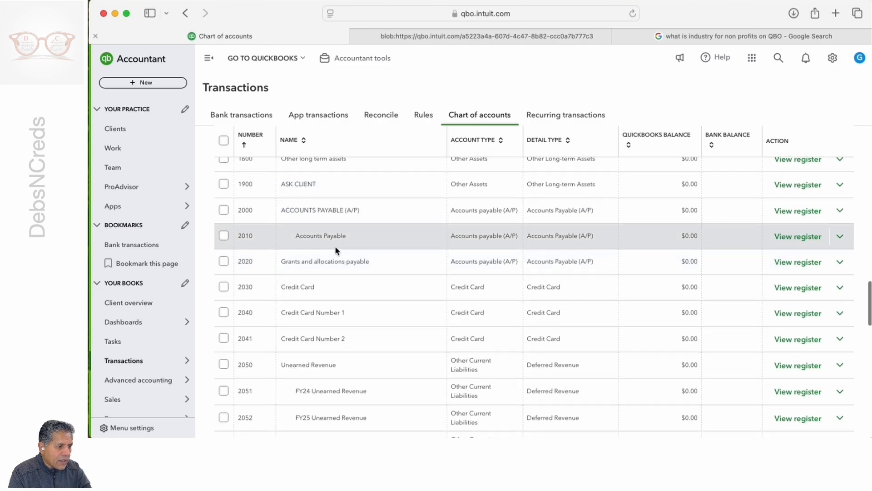
pyautogui.scroll(-2, 351, 252)
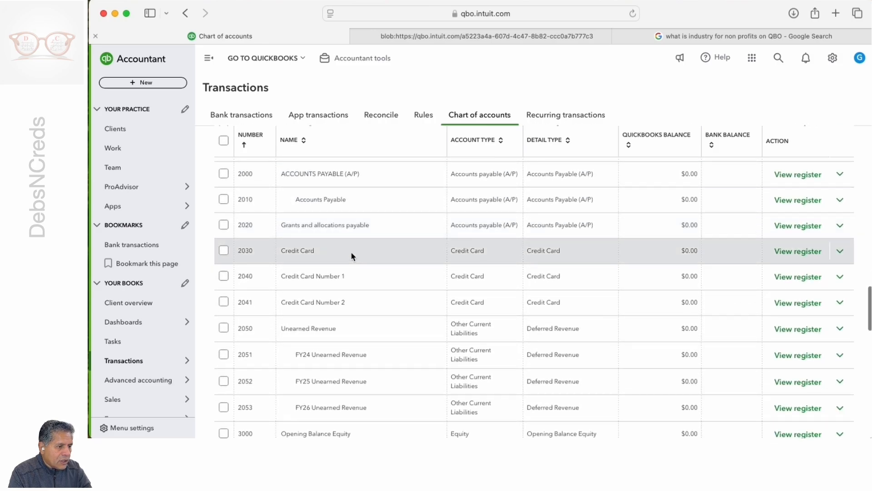
pyautogui.scroll(-1, 351, 251)
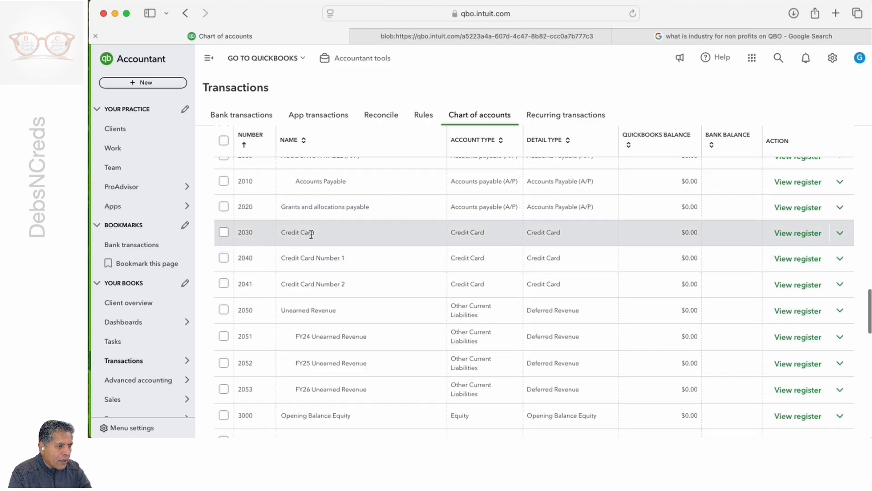
# Step: Make the Credit Card Number 1 account a subaccount of 2030 Credit Card and save it
pyautogui.scroll(-2, 359, 235)
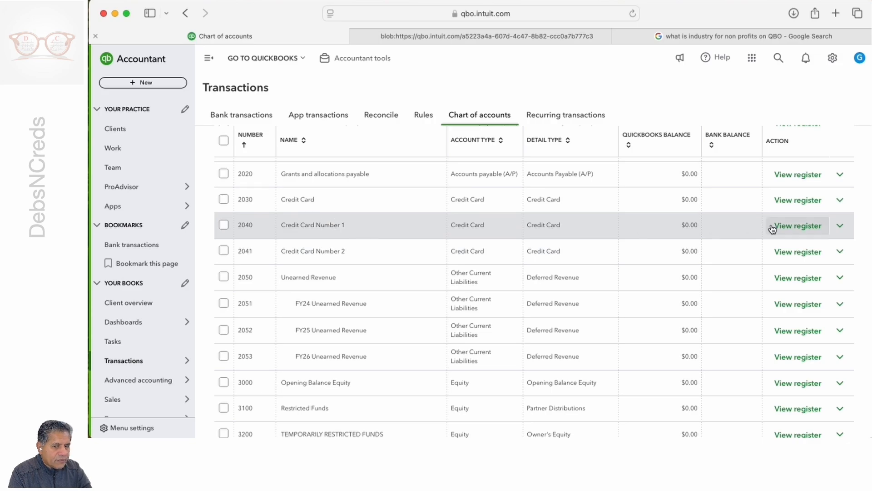
pyautogui.click(843, 230)
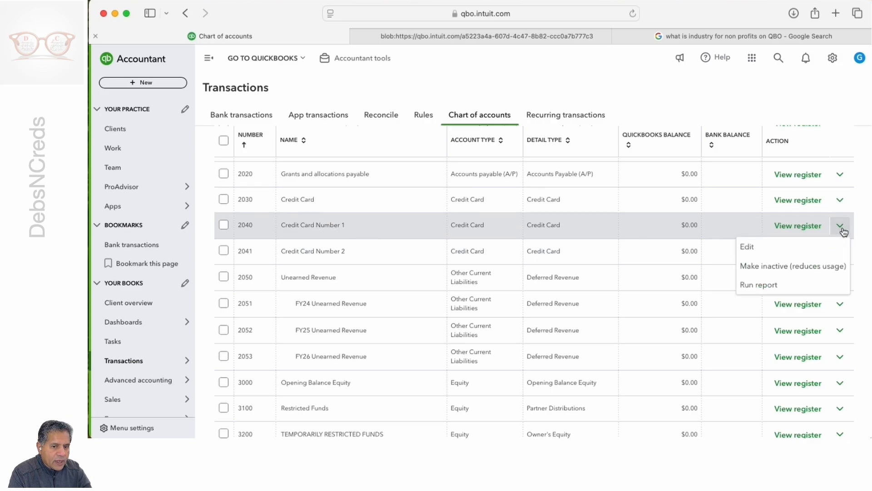
pyautogui.click(770, 249)
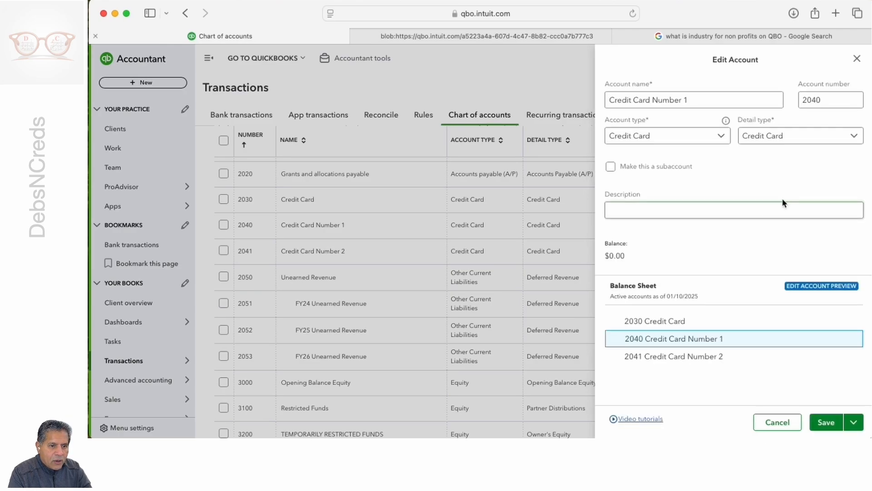
pyautogui.click(611, 166)
pyautogui.click(661, 204)
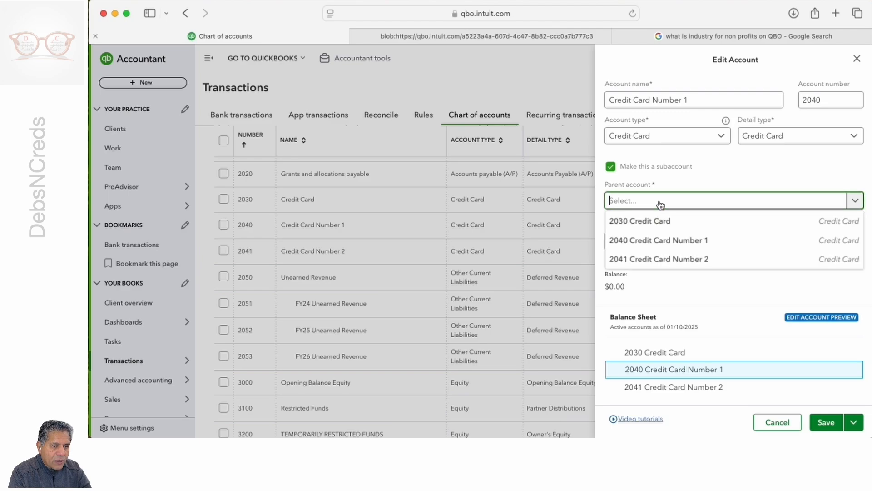
pyautogui.click(659, 220)
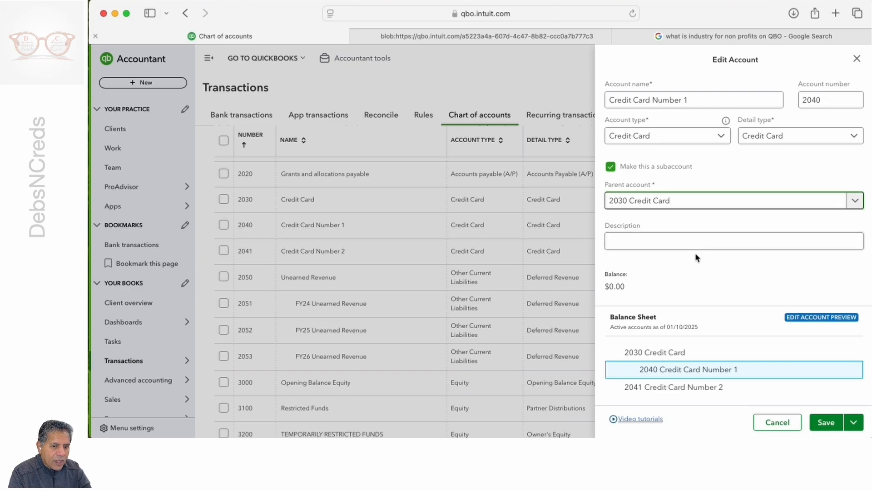
pyautogui.click(825, 423)
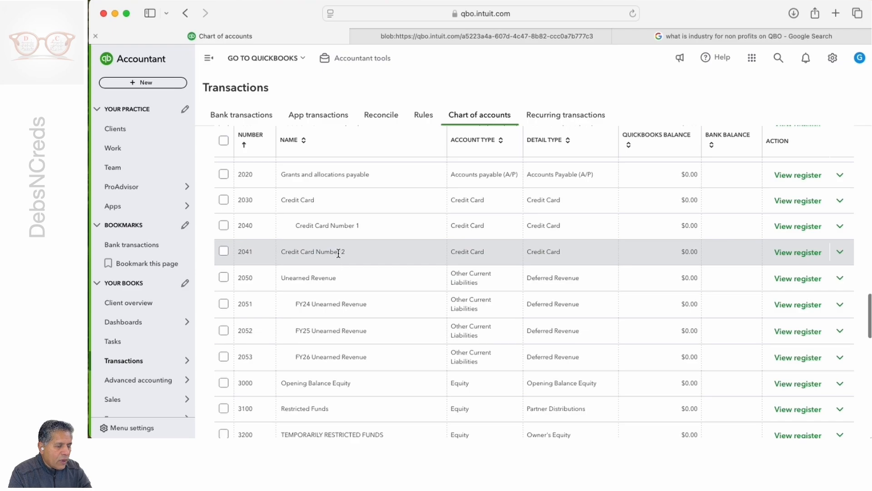
# Step: Make the Credit Card Number 2 account a subaccount of 2030 Credit Card and save it
pyautogui.click(840, 253)
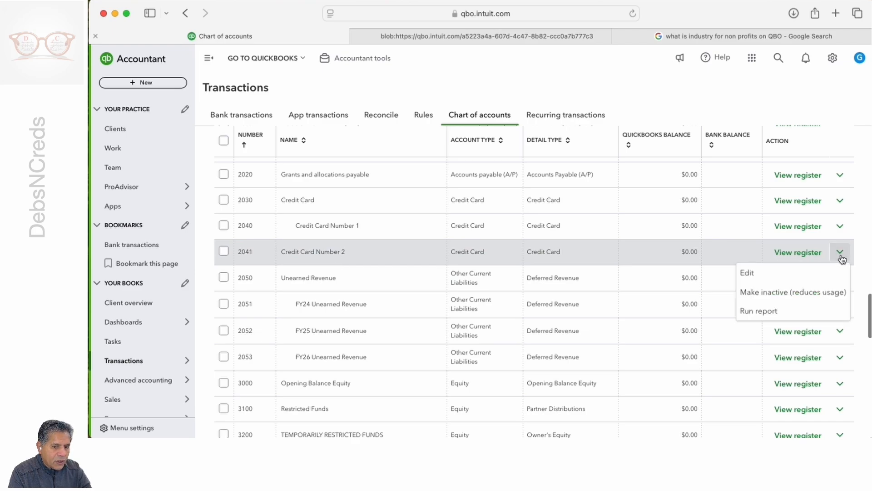
pyautogui.click(758, 277)
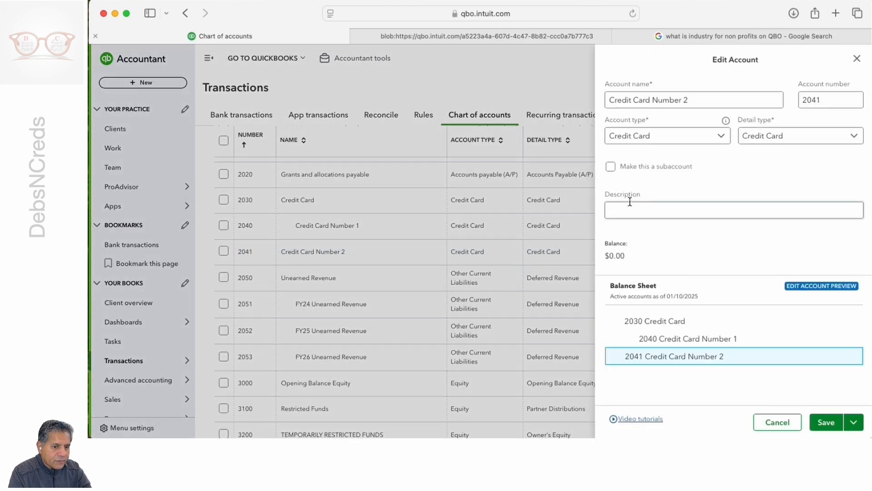
pyautogui.click(611, 166)
pyautogui.click(643, 200)
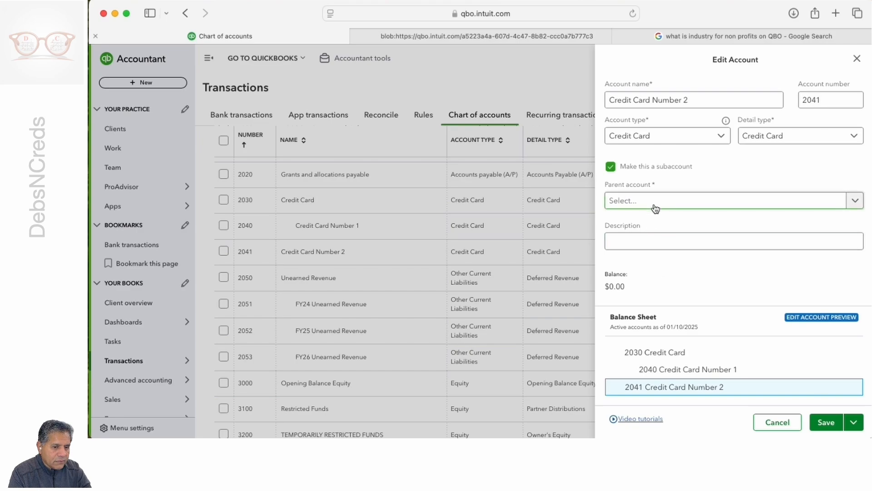
pyautogui.click(652, 221)
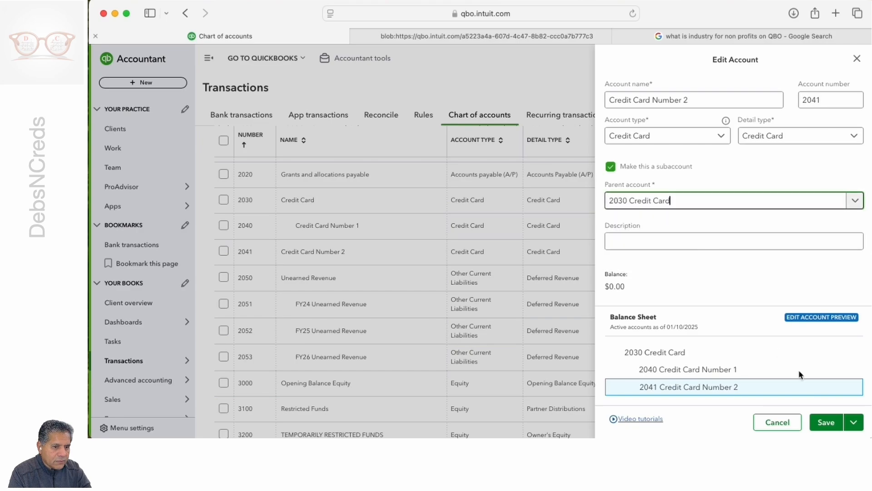
pyautogui.click(825, 422)
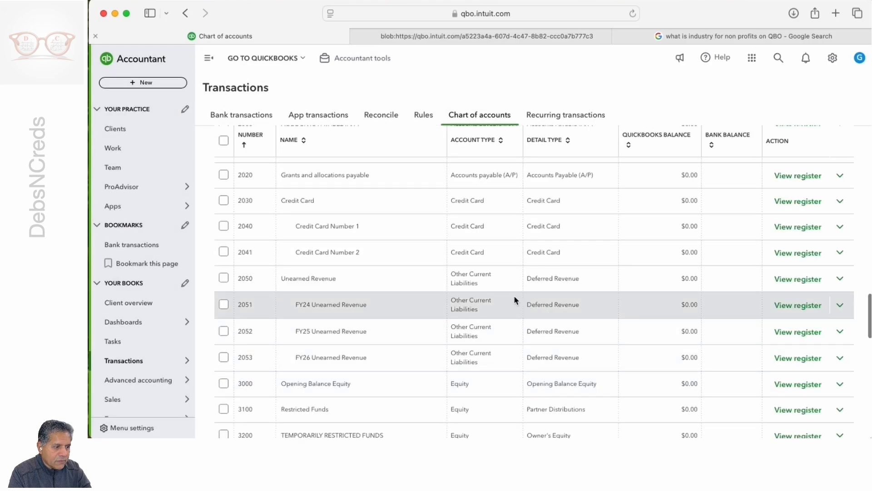
# Step: Examine the equity, contribution and investment revenue, and payroll expense accounts further down the chart of accounts
pyautogui.scroll(-5, 515, 299)
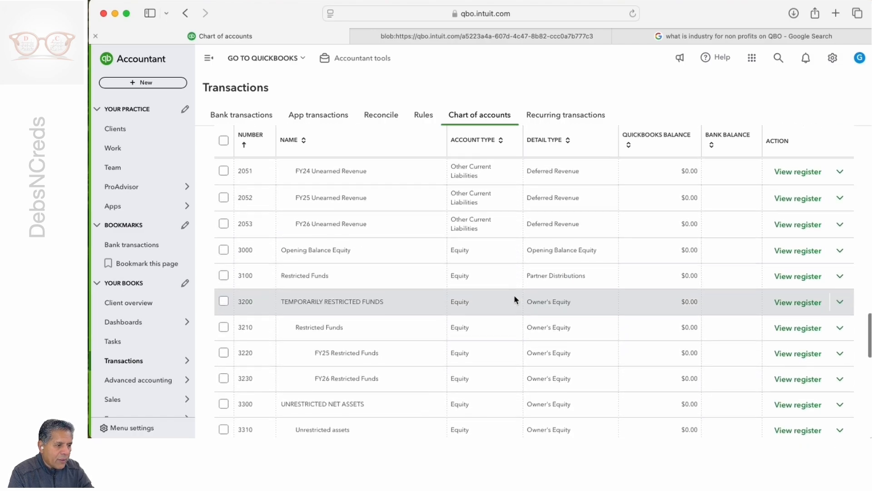
pyautogui.scroll(-5, 514, 299)
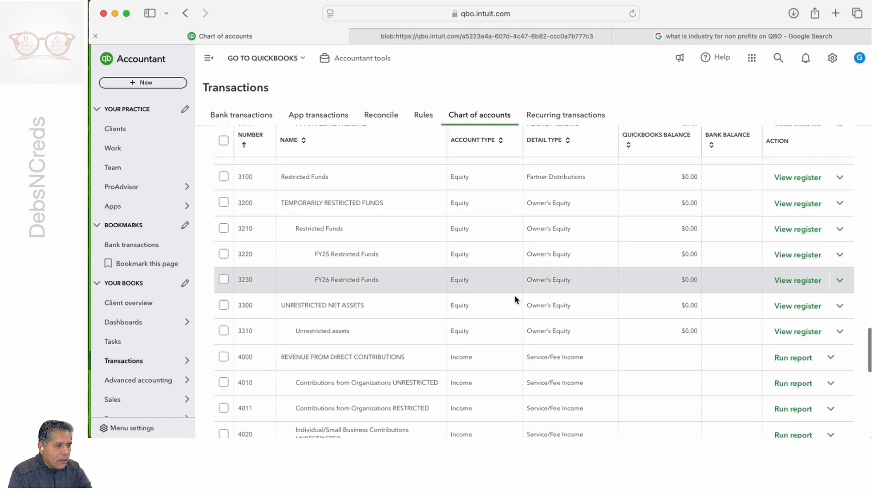
pyautogui.scroll(-2, 515, 299)
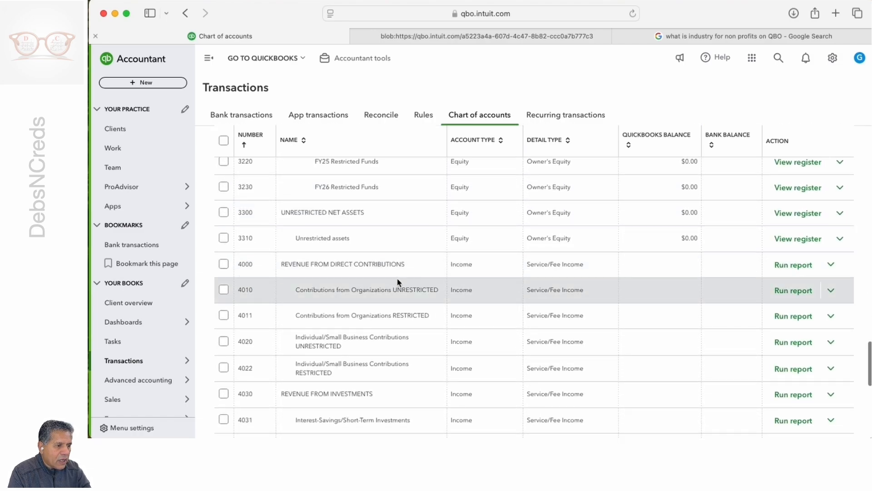
pyautogui.scroll(-4, 420, 308)
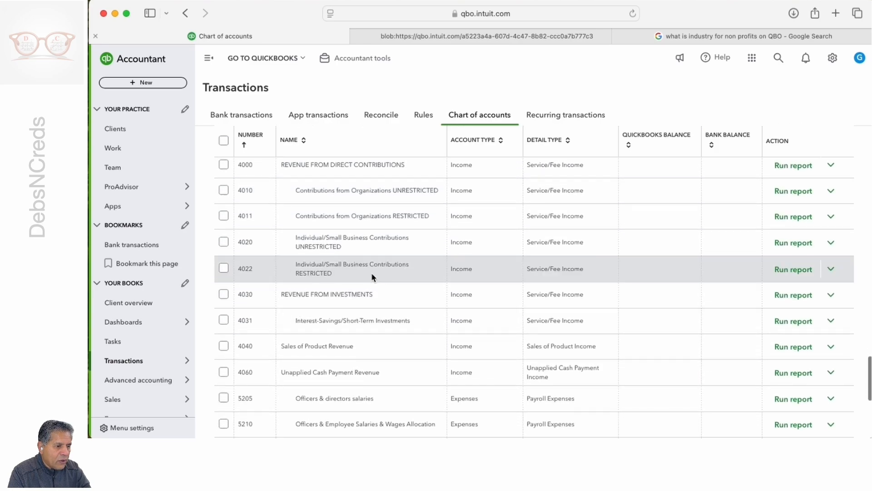
pyautogui.scroll(-1, 400, 279)
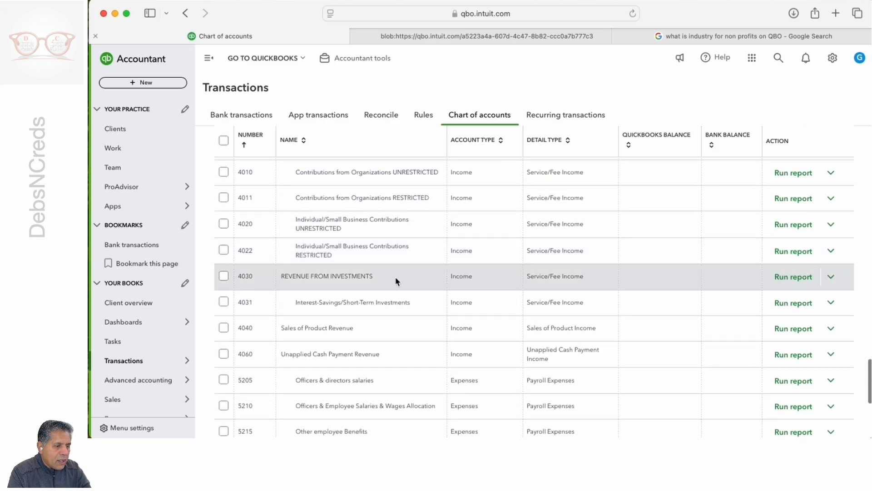
pyautogui.scroll(-2, 369, 268)
pyautogui.scroll(3, 369, 268)
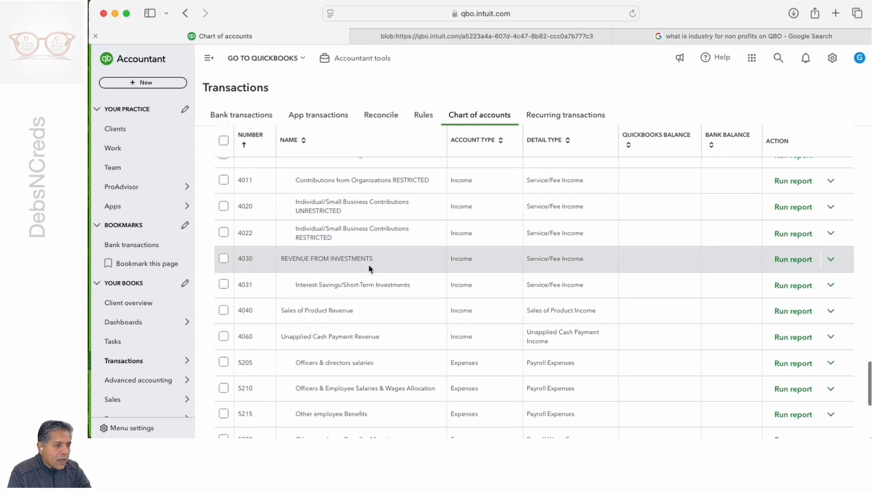
pyautogui.scroll(2, 368, 268)
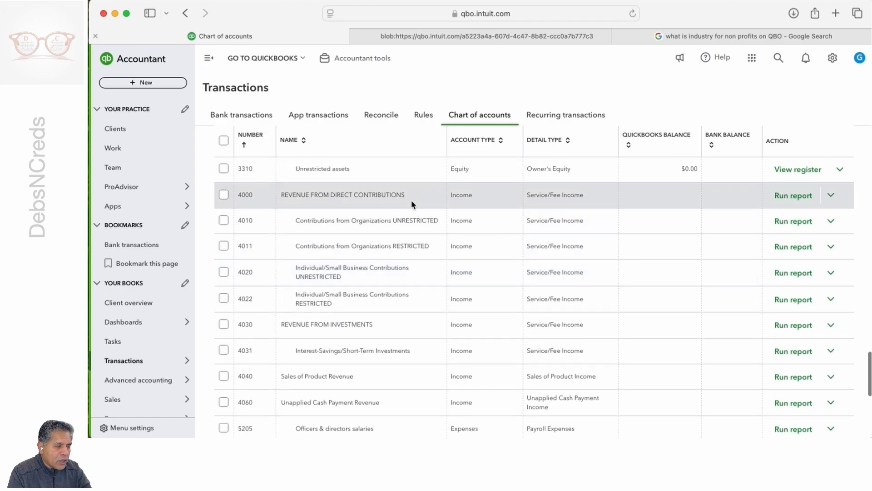
pyautogui.scroll(-1, 426, 269)
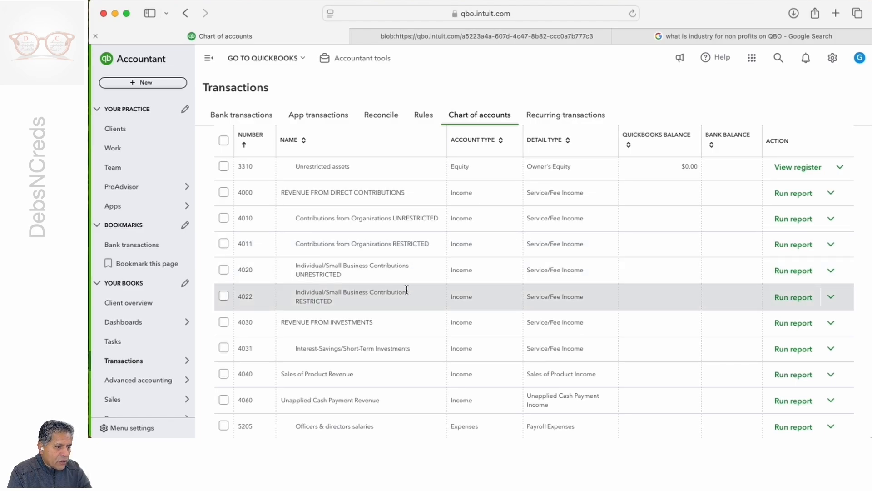
pyautogui.scroll(-3, 407, 289)
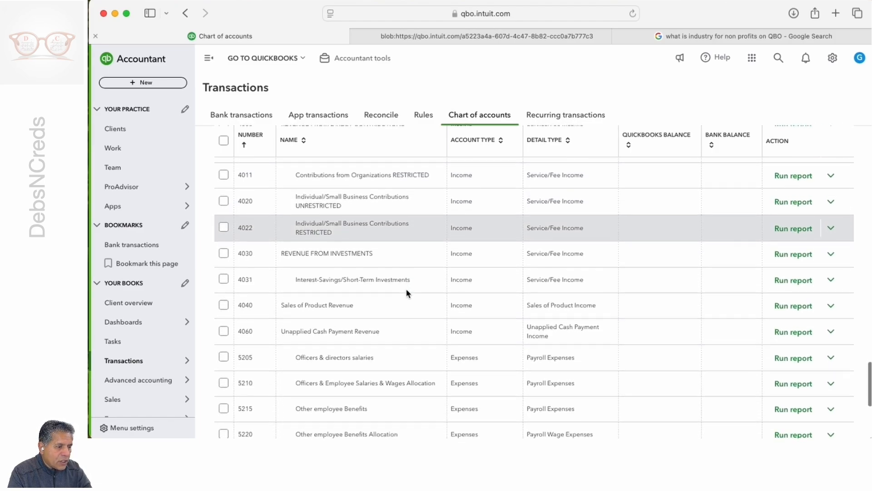
pyautogui.scroll(-2, 406, 291)
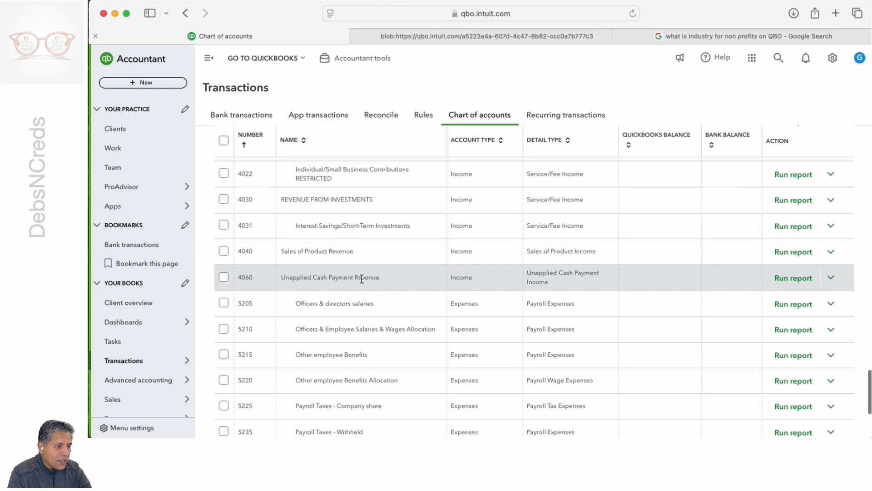
pyautogui.scroll(-4, 362, 278)
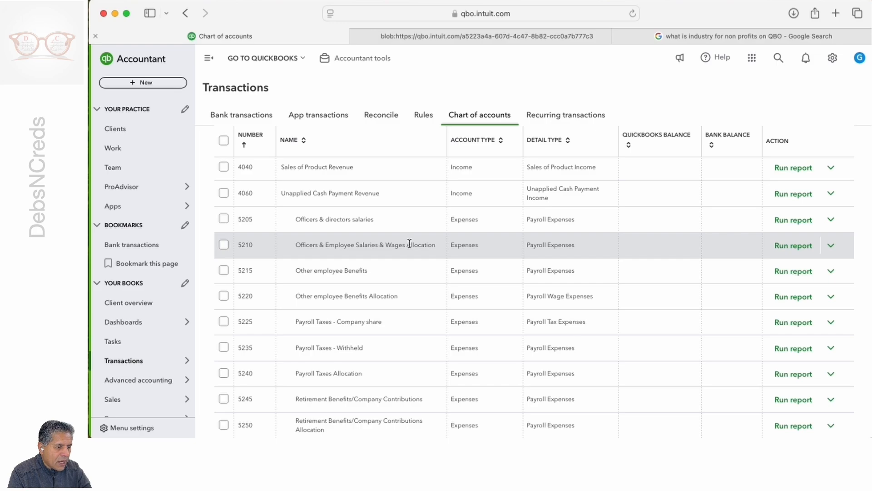
# Step: Examine the remaining numbered expense accounts and the unnumbered accounts through the last page of the chart of accounts
pyautogui.scroll(-3, 395, 296)
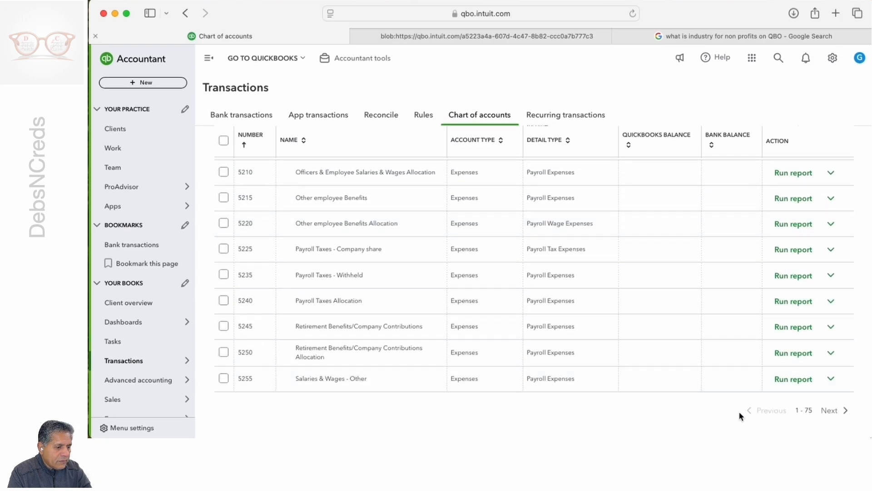
pyautogui.click(830, 411)
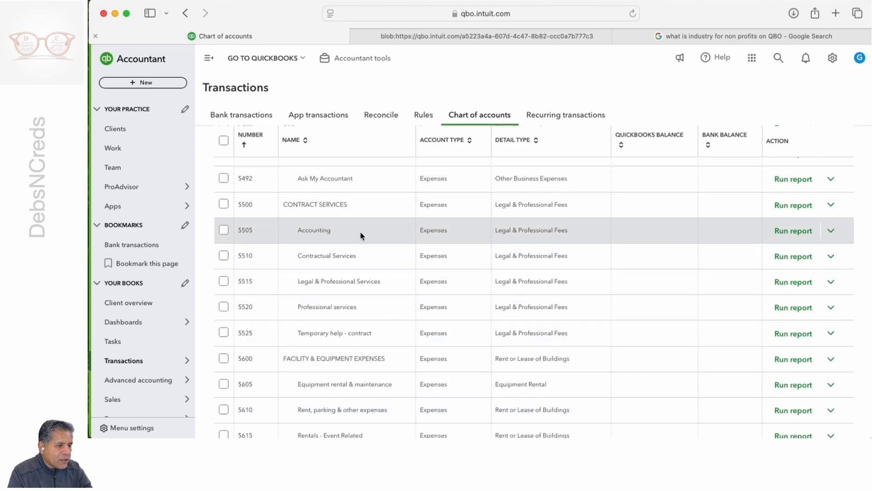
pyautogui.scroll(-5, 361, 234)
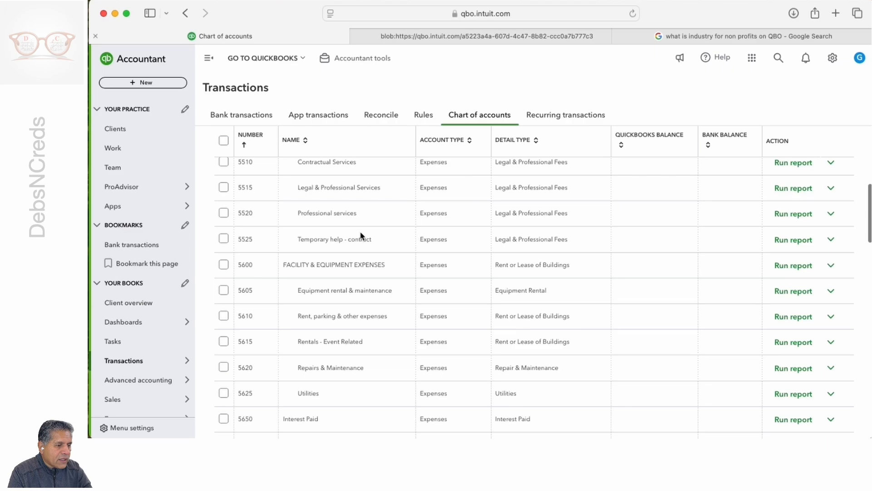
pyautogui.scroll(-10, 361, 235)
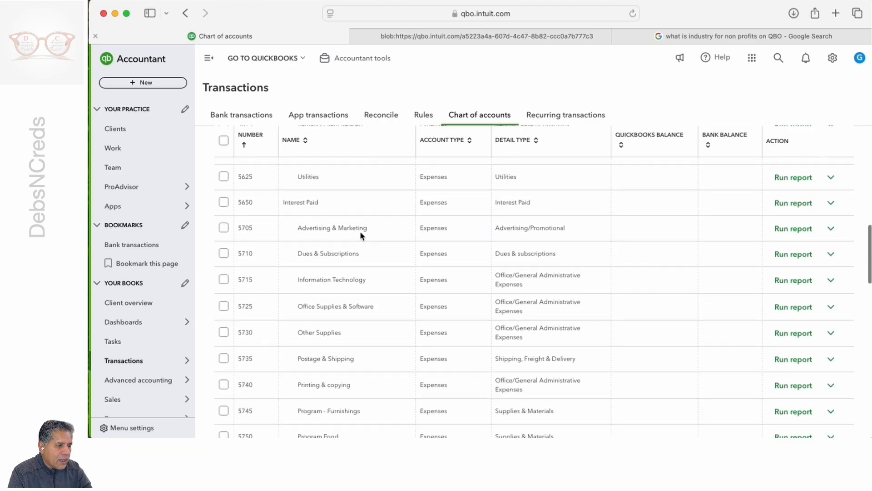
pyautogui.scroll(-15, 361, 235)
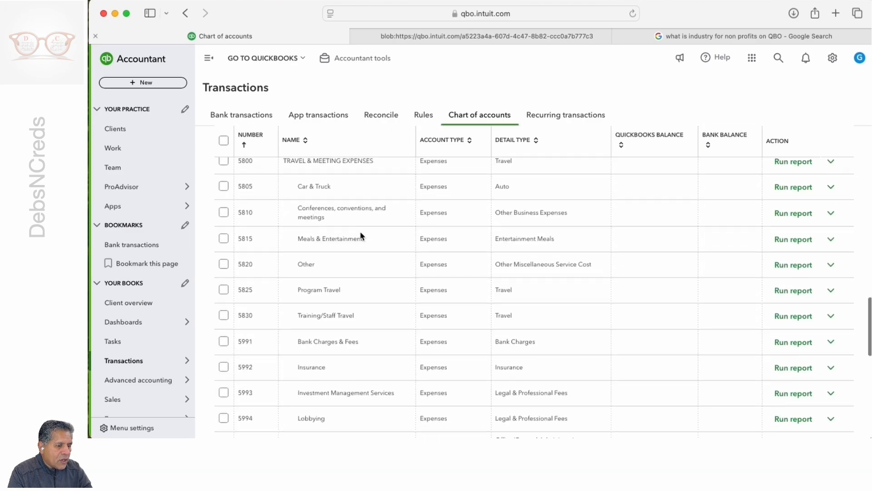
pyautogui.scroll(-15, 361, 235)
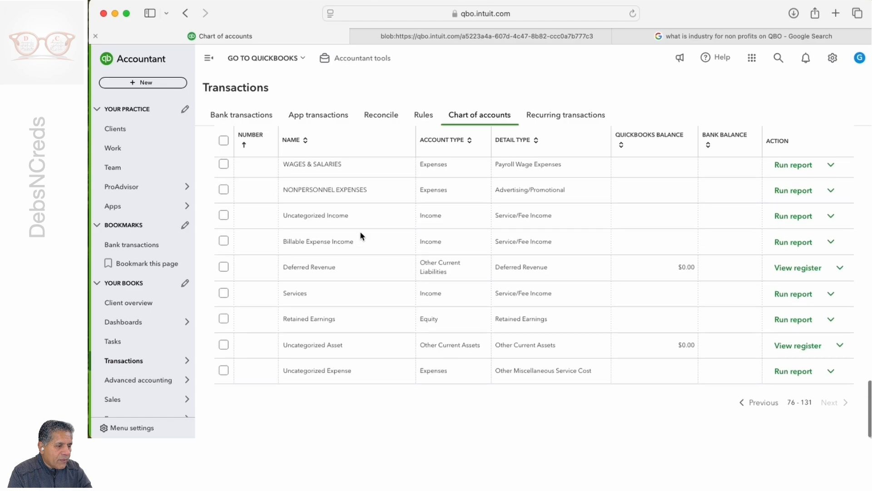
pyautogui.scroll(20, 360, 231)
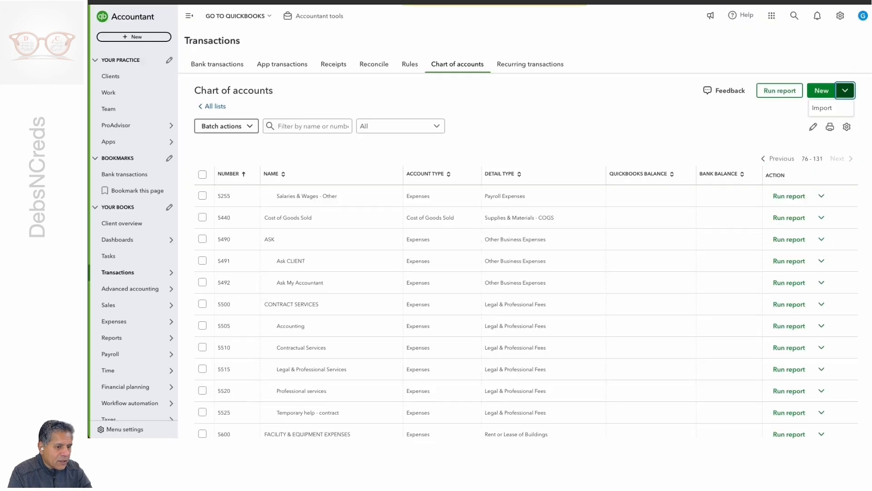
pyautogui.click(585, 346)
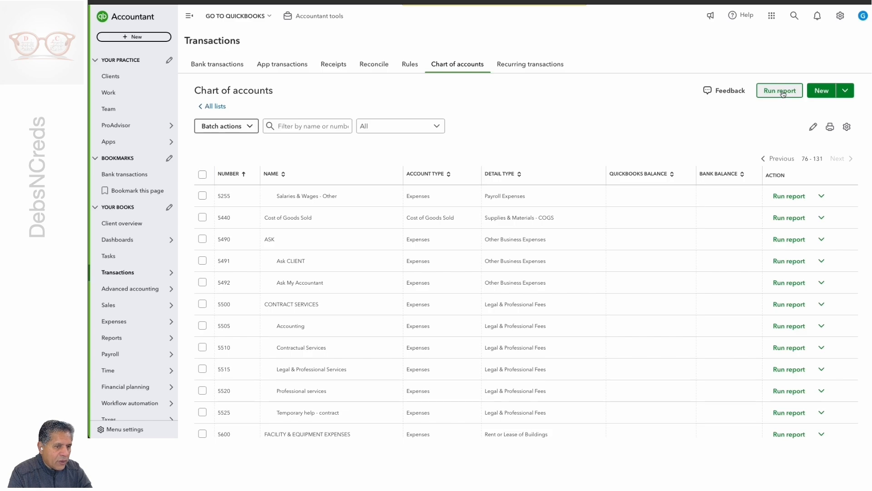
# Step: View the blank new account form, close it without saving, and show the chart of accounts import option
pyautogui.click(846, 92)
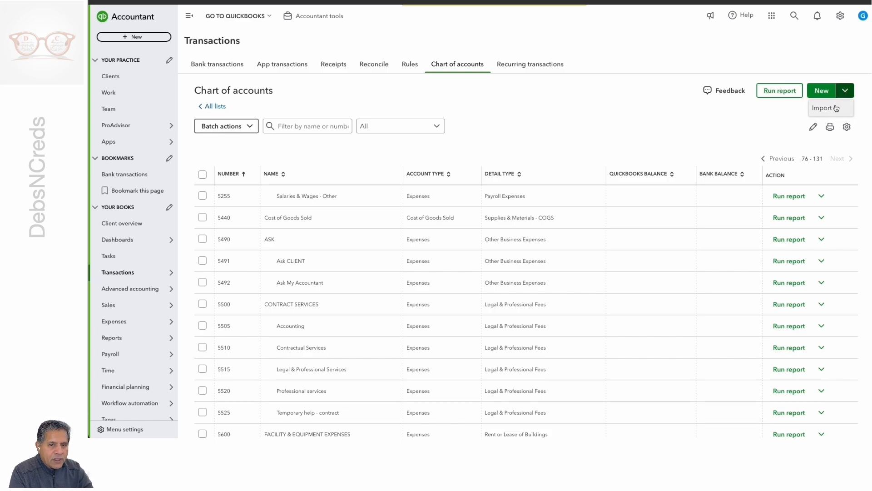
pyautogui.click(757, 127)
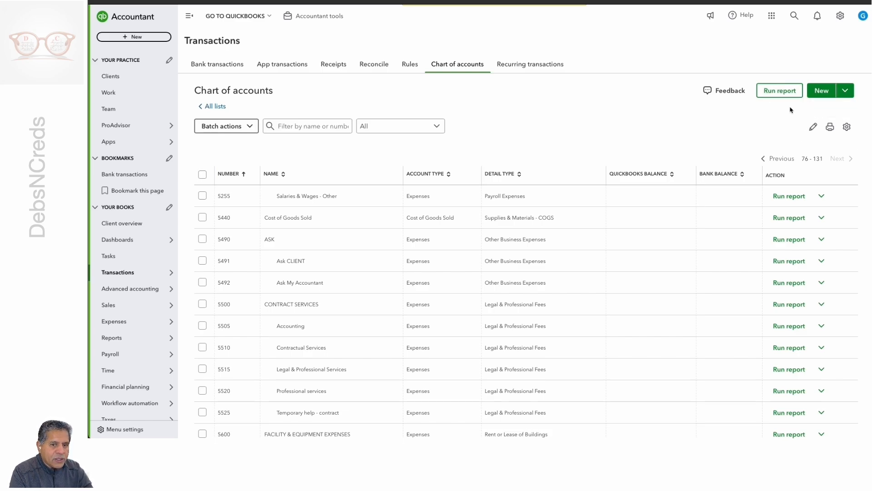
pyautogui.click(818, 91)
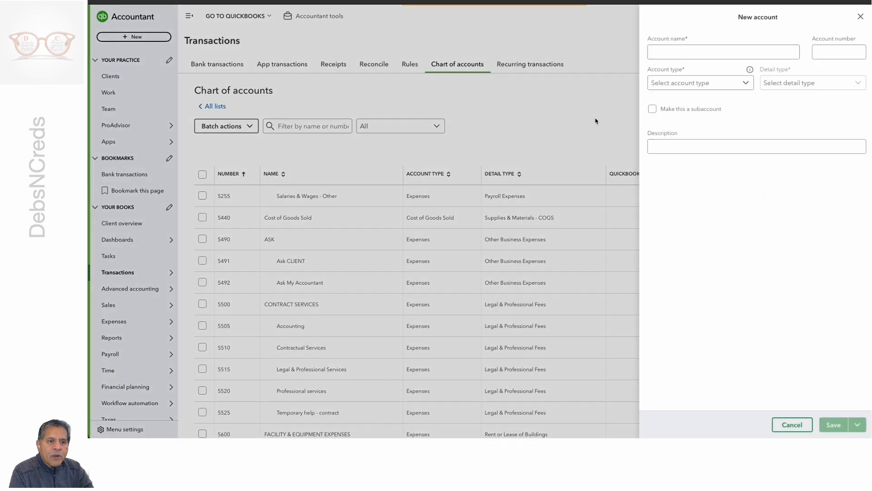
pyautogui.click(861, 19)
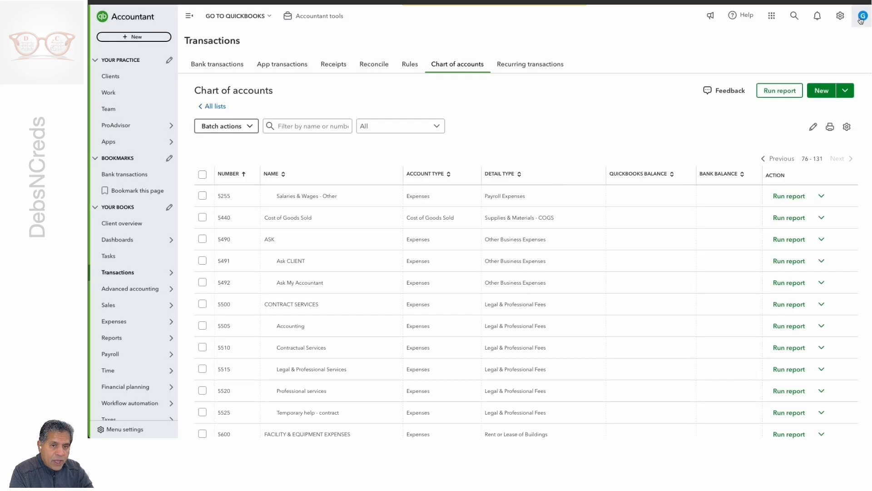
pyautogui.click(845, 91)
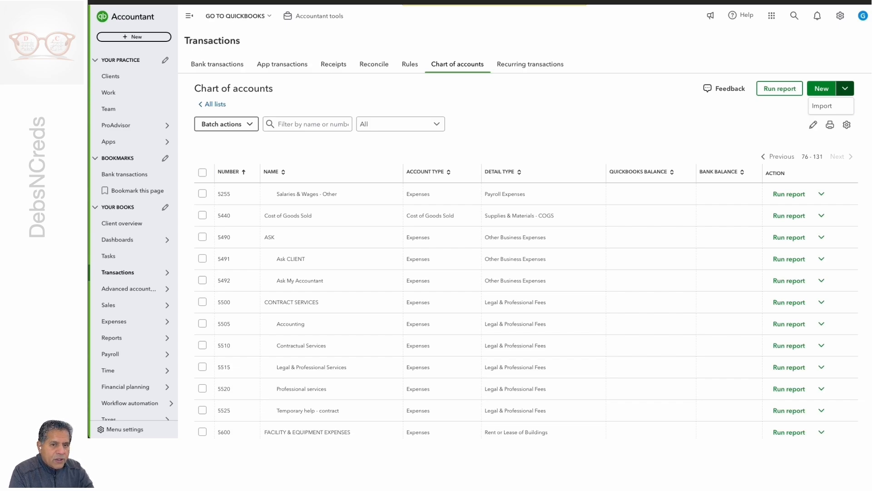
# Step: Review the account numbers, names, types and detail types in the _Account+List workbook in Excel, and close its window
pyautogui.moveTo(90, 163); pyautogui.dragTo(461, 40)
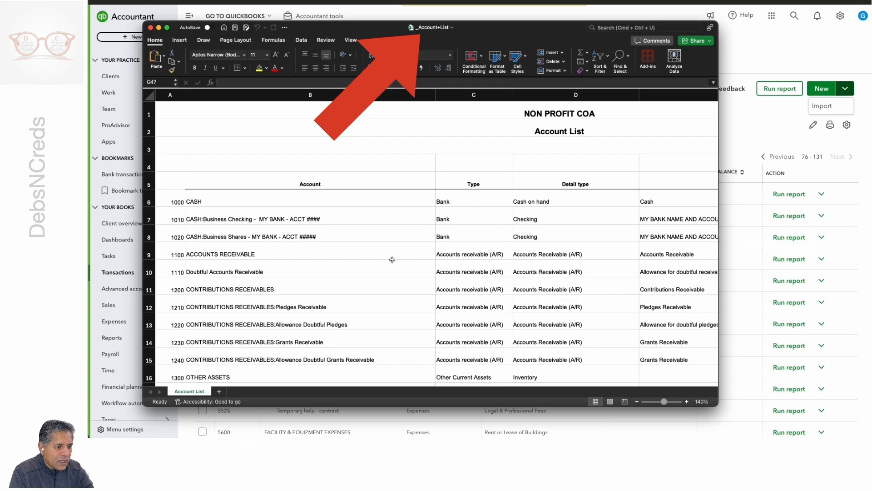
pyautogui.scroll(-10, 392, 259)
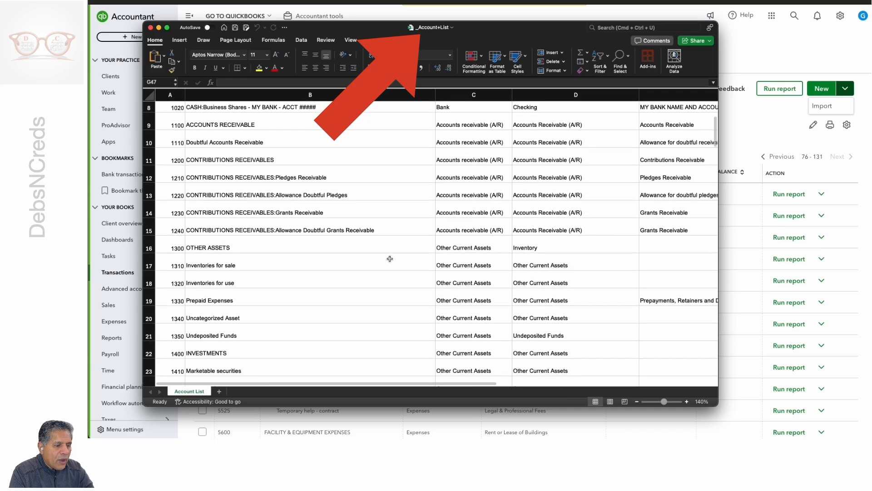
pyautogui.scroll(-14, 390, 258)
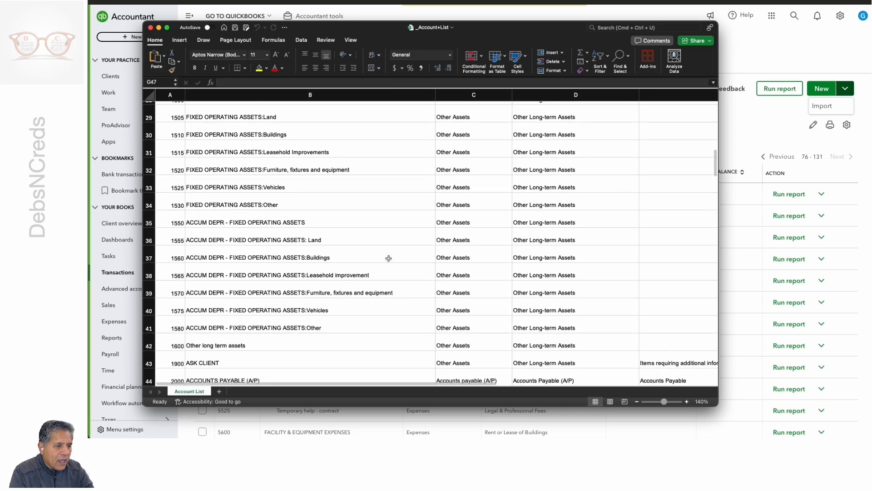
pyautogui.scroll(18, 388, 258)
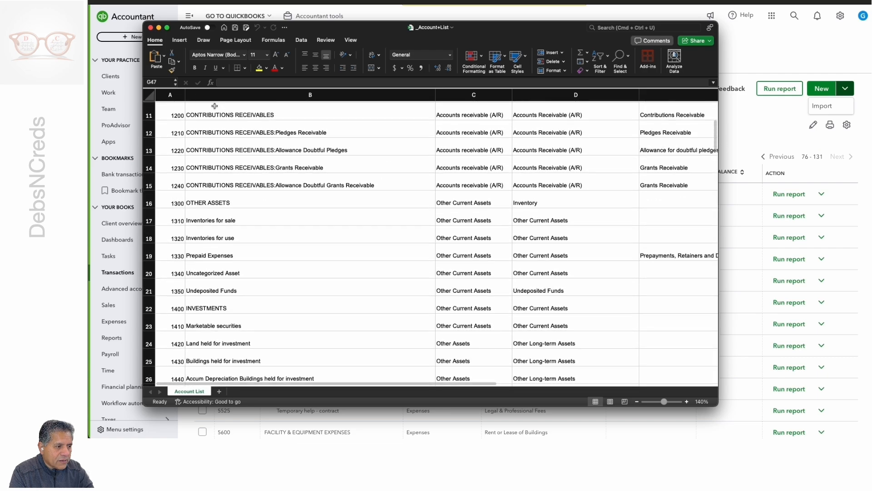
pyautogui.click(150, 28)
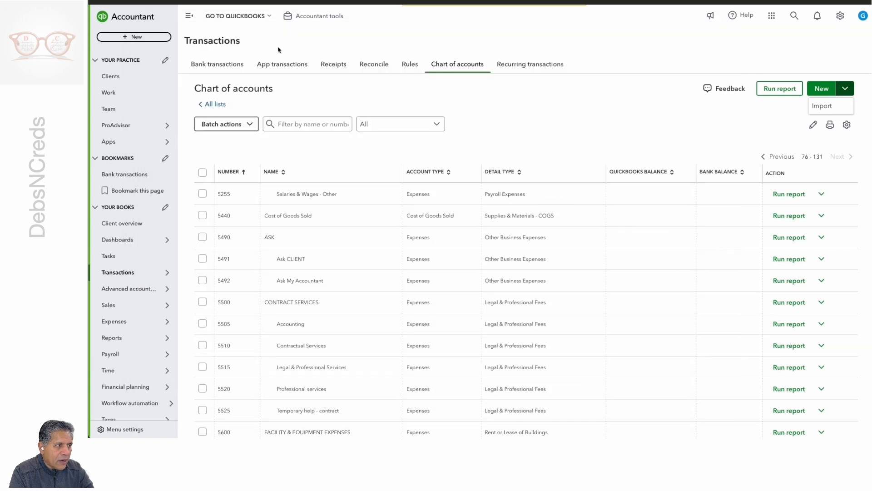
# Step: Start a chart of accounts import in QuickBooks with _Account+List.xlsx from the Desktop and continue to field mapping
pyautogui.click(825, 109)
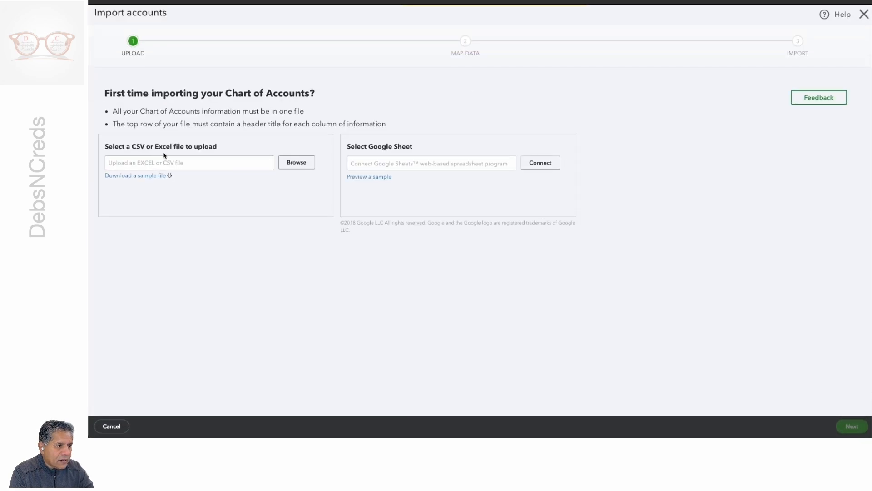
pyautogui.click(295, 164)
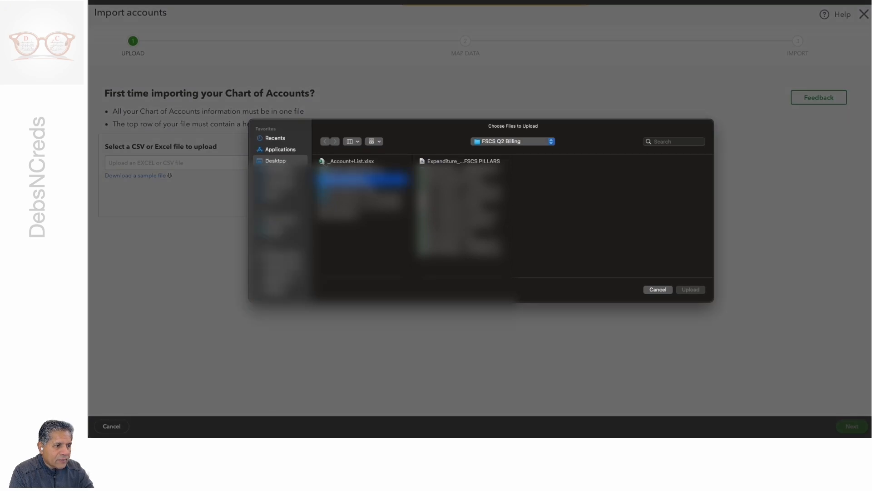
pyautogui.click(354, 162)
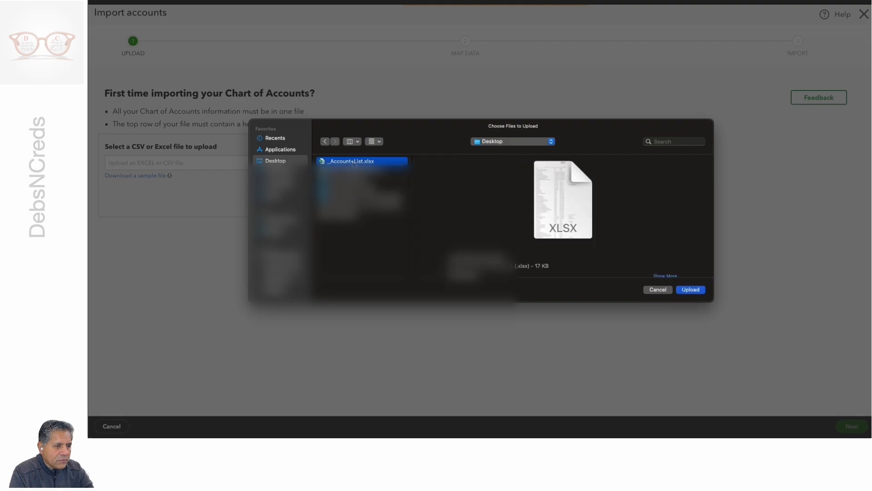
pyautogui.click(691, 290)
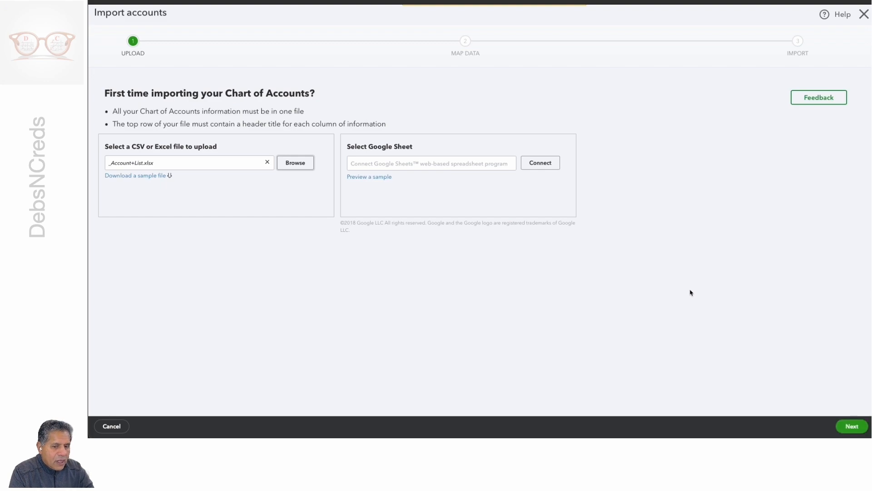
pyautogui.click(851, 427)
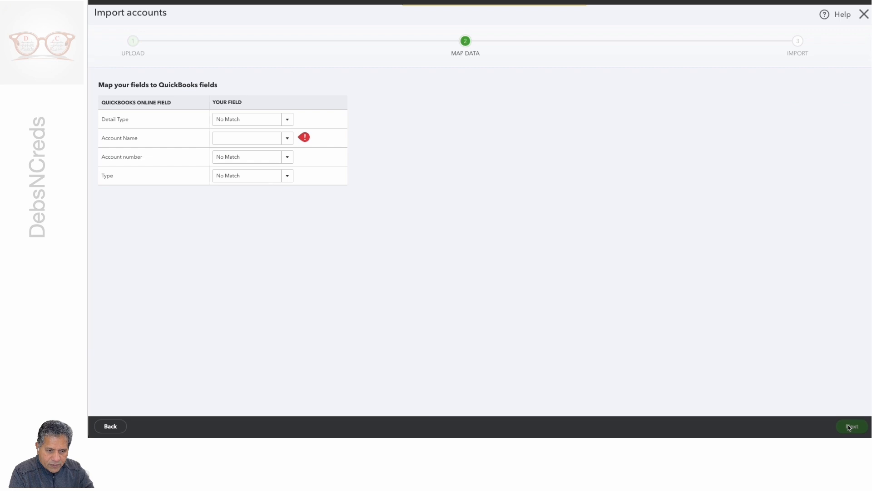
# Step: Check the match choices for the Detail Type field and return to the upload stage
pyautogui.click(287, 120)
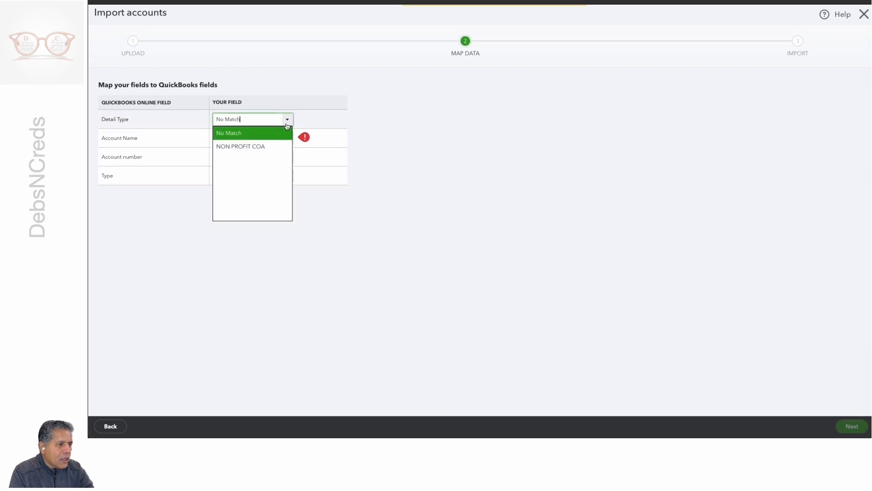
pyautogui.click(286, 125)
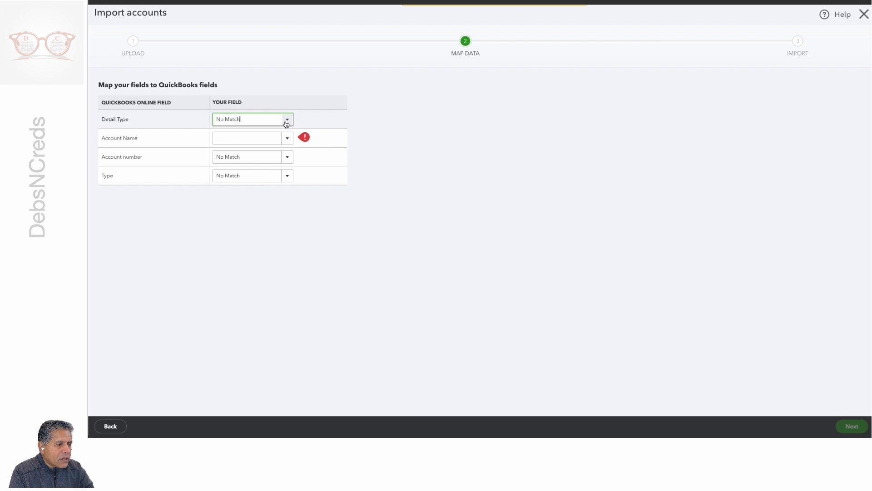
pyautogui.click(111, 427)
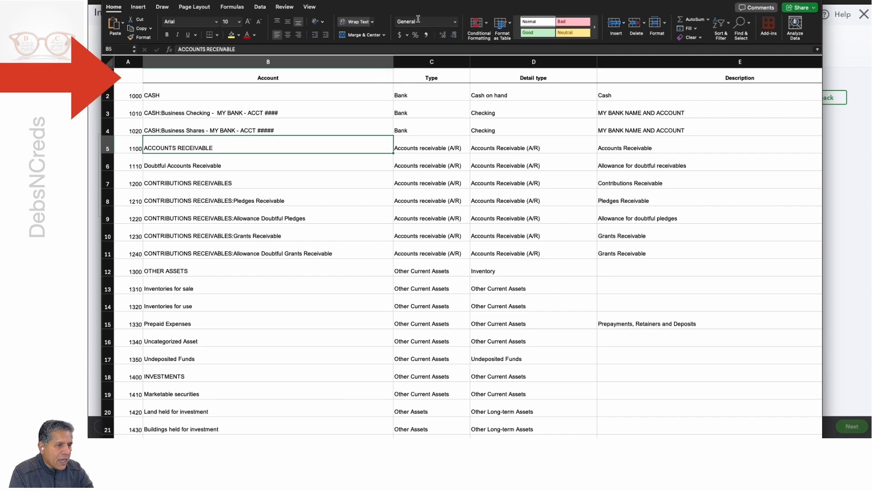
# Step: Review the _Account+List_UPLOADREADY workbook, and upload it in place of the first import file, continuing to field mapping
pyautogui.moveTo(426, 14); pyautogui.dragTo(430, 29)
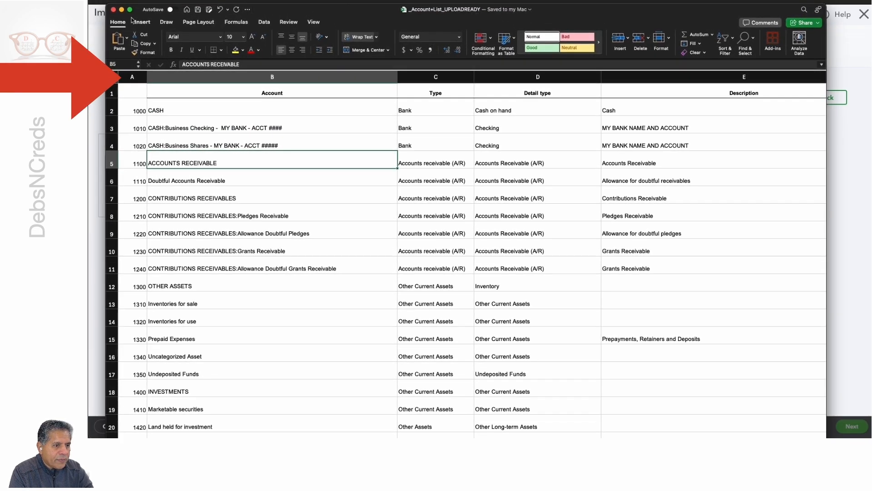
pyautogui.click(113, 10)
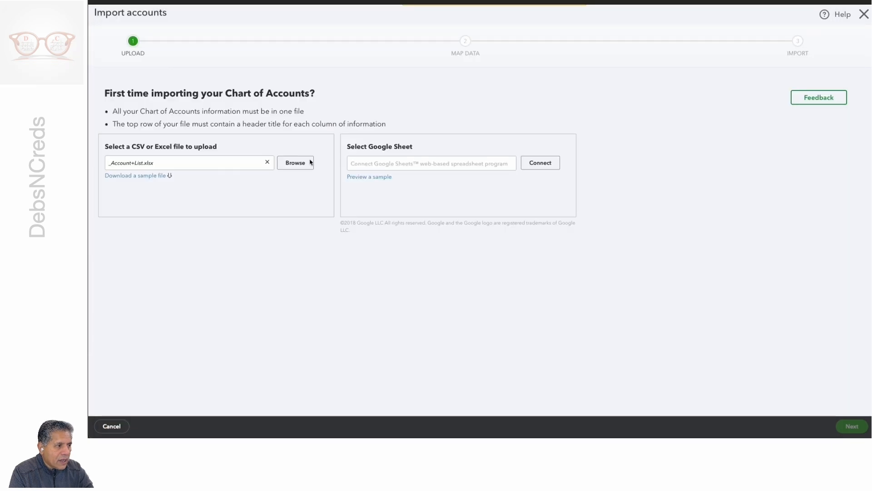
pyautogui.click(294, 164)
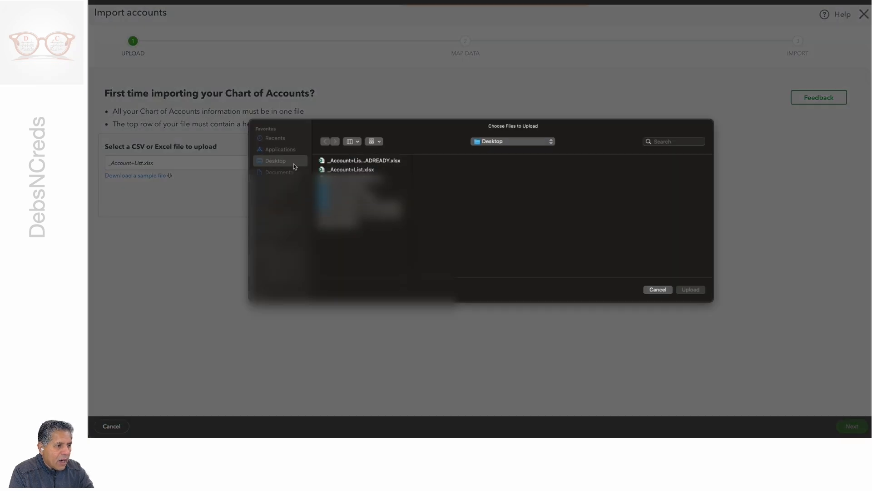
pyautogui.click(356, 163)
pyautogui.click(691, 289)
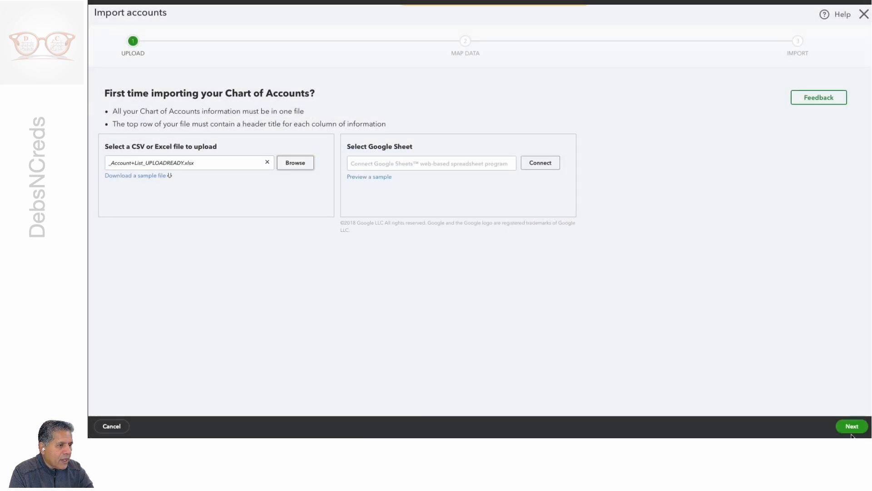
pyautogui.click(852, 427)
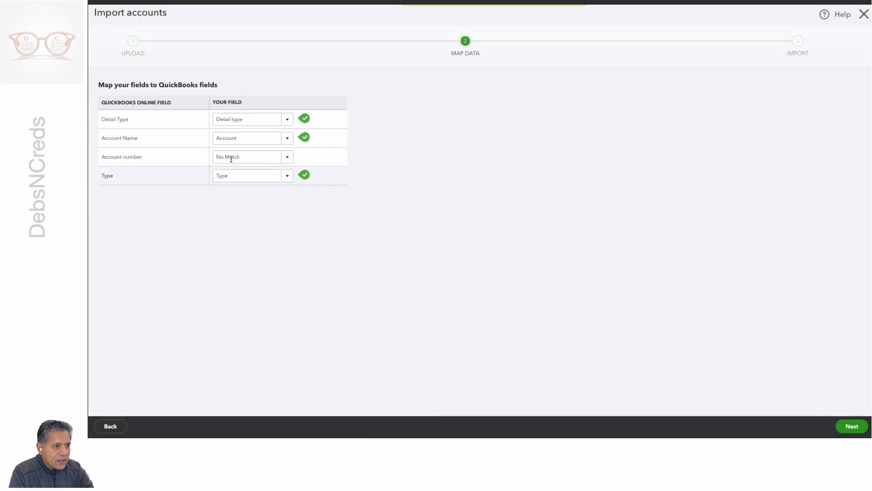
# Step: Check the match choices for Account number and review the Number, Account, Type and Detail type headers in the _Account+List_UPLOADREADY workbook
pyautogui.click(289, 157)
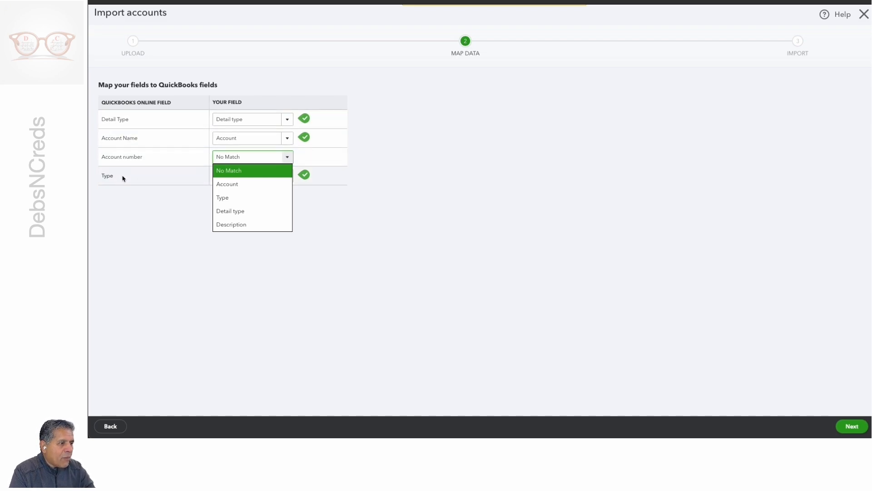
pyautogui.moveTo(88, 15); pyautogui.dragTo(430, 19)
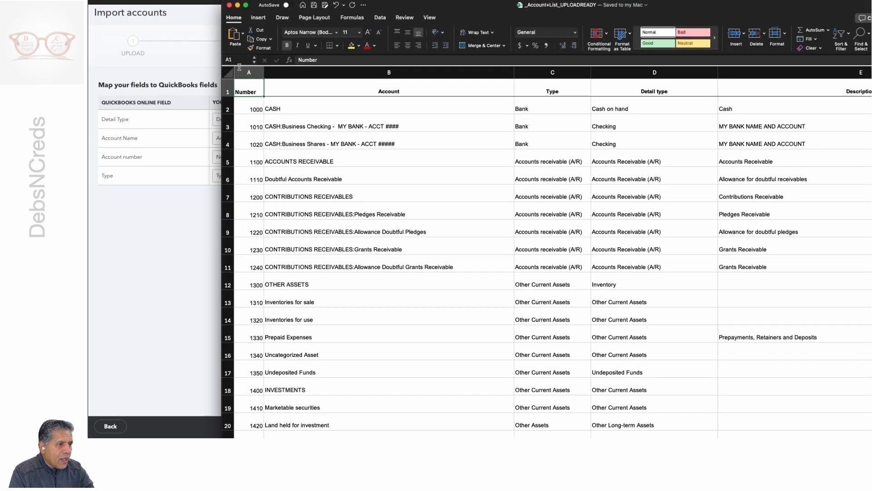
pyautogui.click(363, 87)
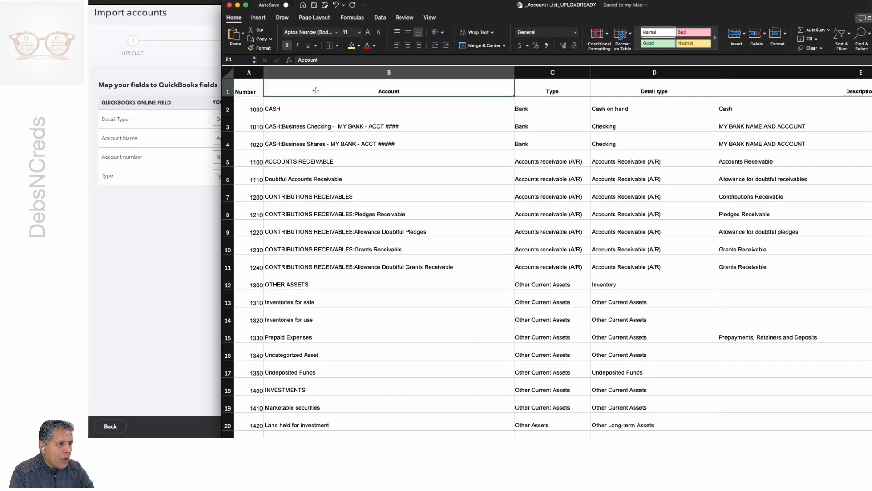
pyautogui.click(534, 94)
pyautogui.click(627, 94)
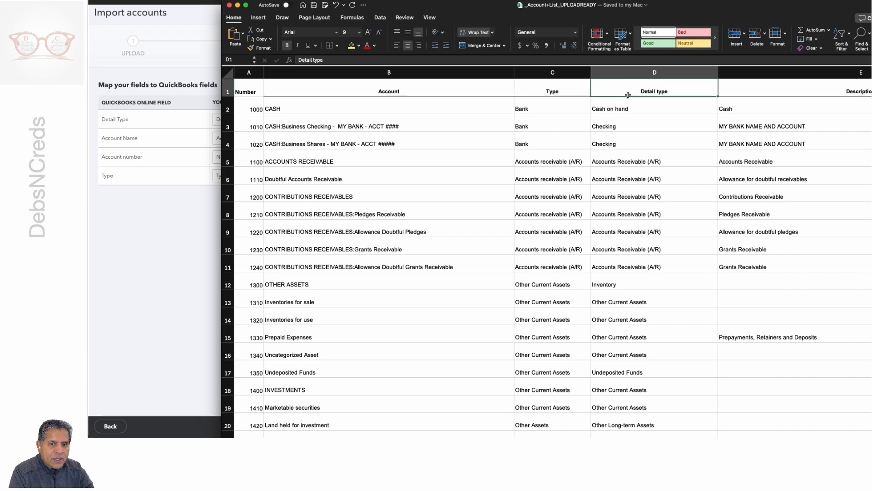
# Step: Delete the Description column from the _Account+List_UPLOADREADY workbook, then save and close the file
pyautogui.click(744, 95)
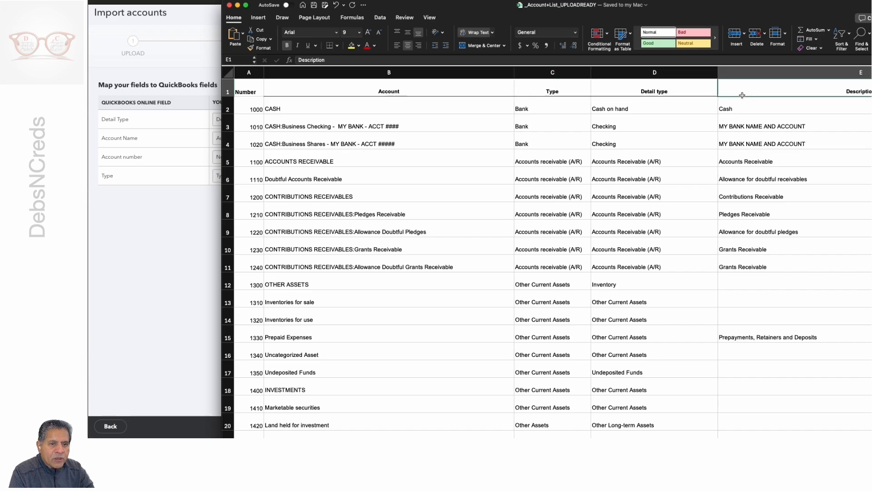
pyautogui.moveTo(424, 9); pyautogui.dragTo(495, 12)
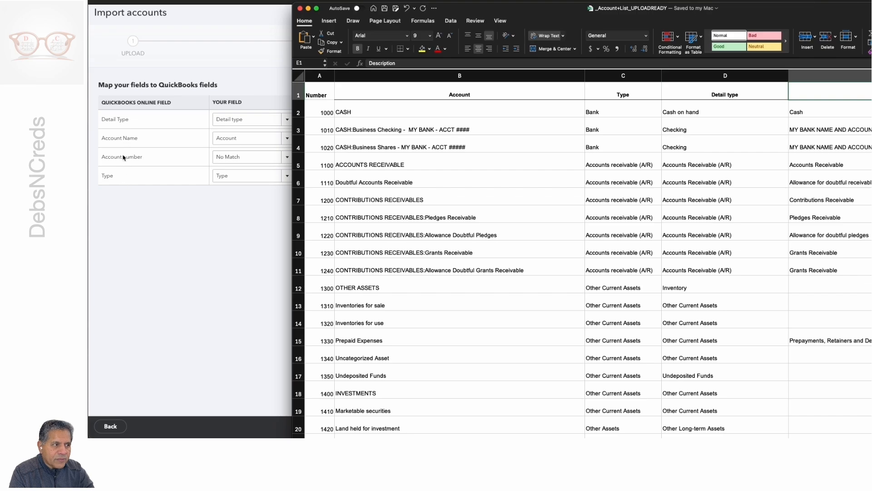
pyautogui.rightClick(806, 76)
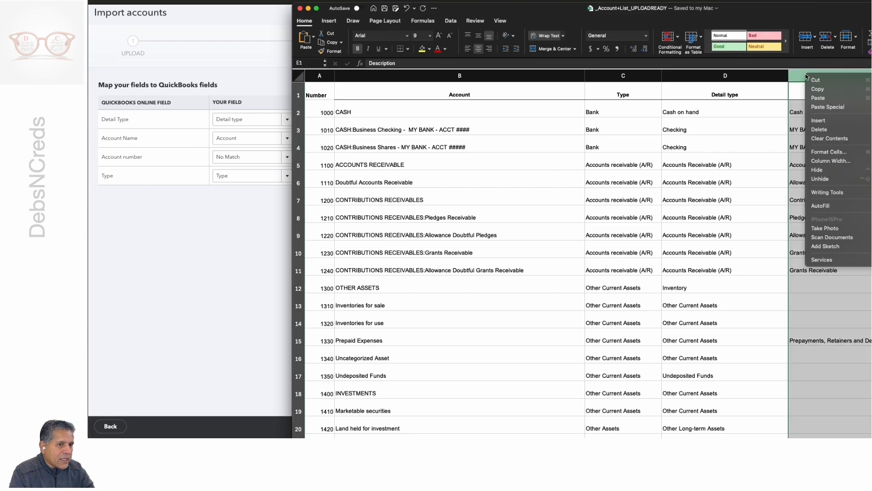
pyautogui.click(820, 130)
pyautogui.hscroll(5, 773, 132)
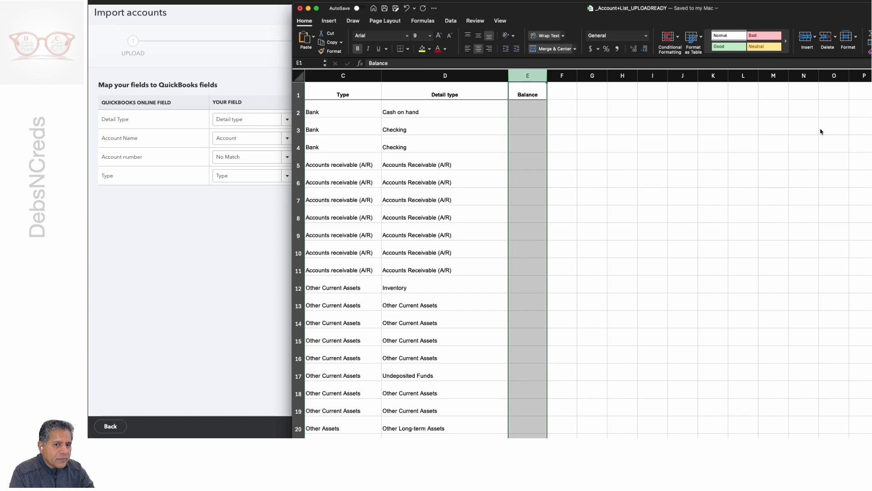
pyautogui.click(681, 103)
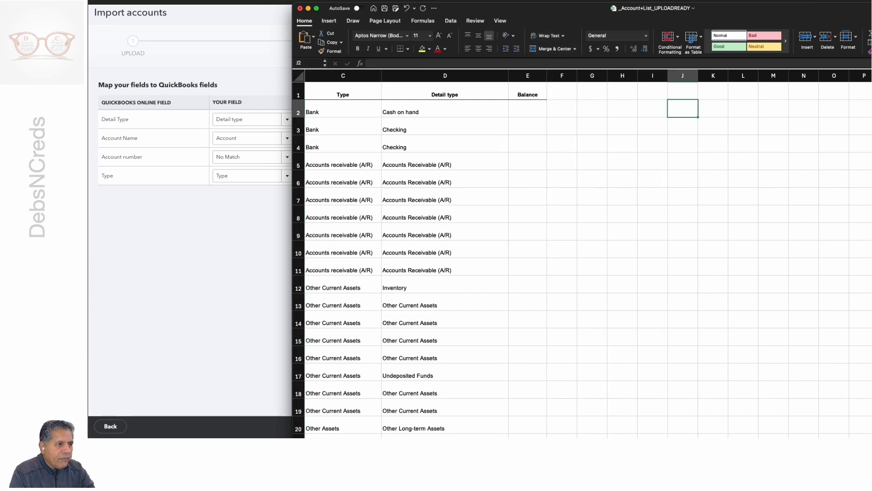
pyautogui.press('super+s')
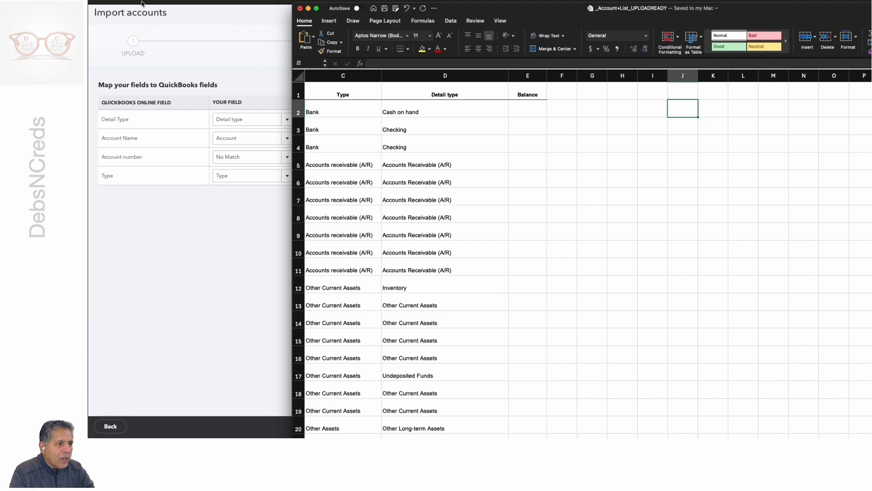
pyautogui.click(300, 9)
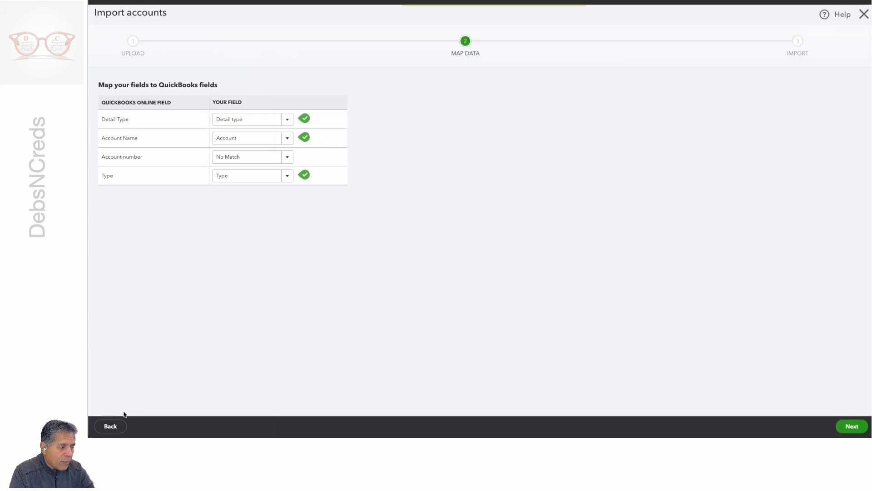
# Step: Return to the upload stage, upload the edited _Account+List_UPLOADREADY.xlsx from the Desktop again, and continue to field mapping
pyautogui.click(110, 426)
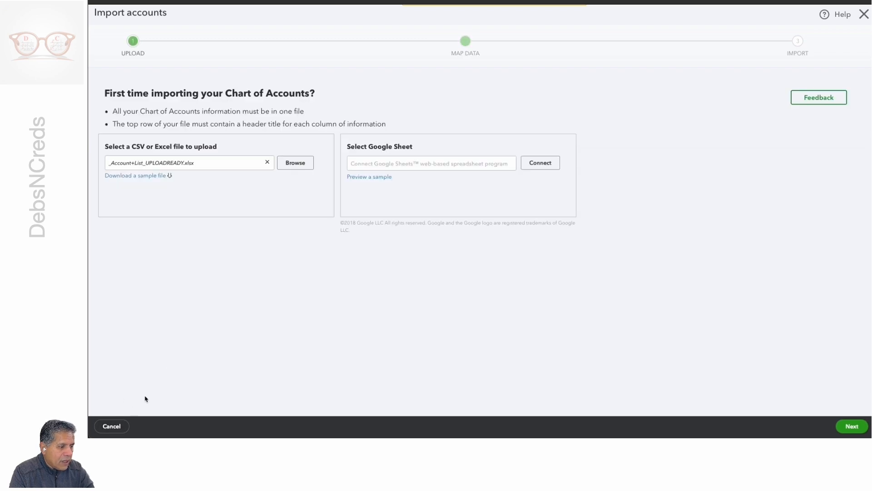
pyautogui.click(290, 166)
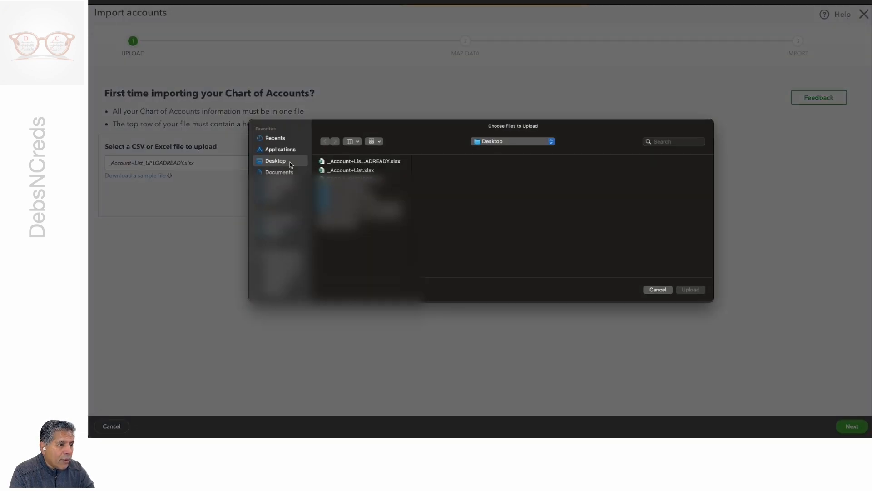
pyautogui.click(362, 162)
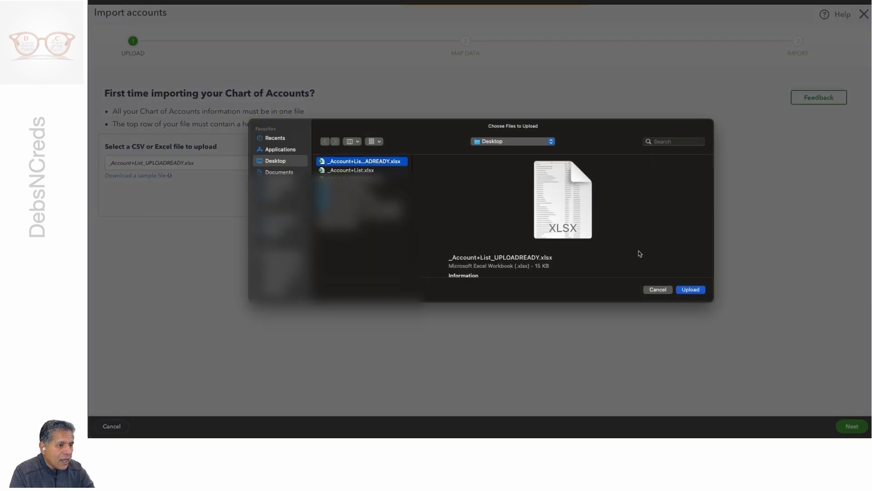
pyautogui.click(693, 289)
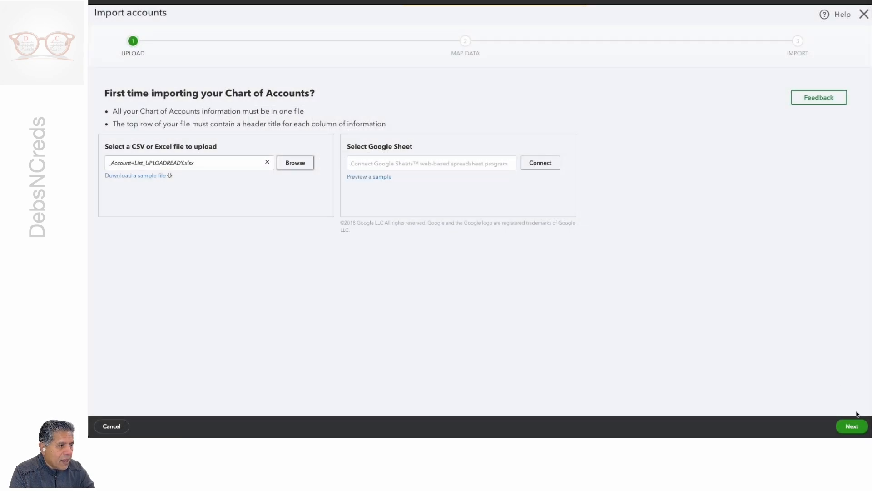
pyautogui.click(851, 425)
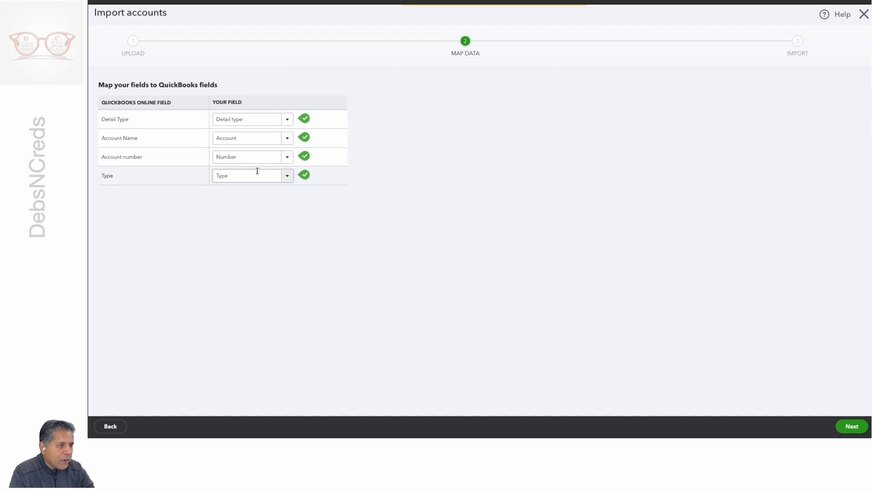
# Step: Accept the field mapping, try to import all the listed accounts, and review the account rows
pyautogui.click(850, 425)
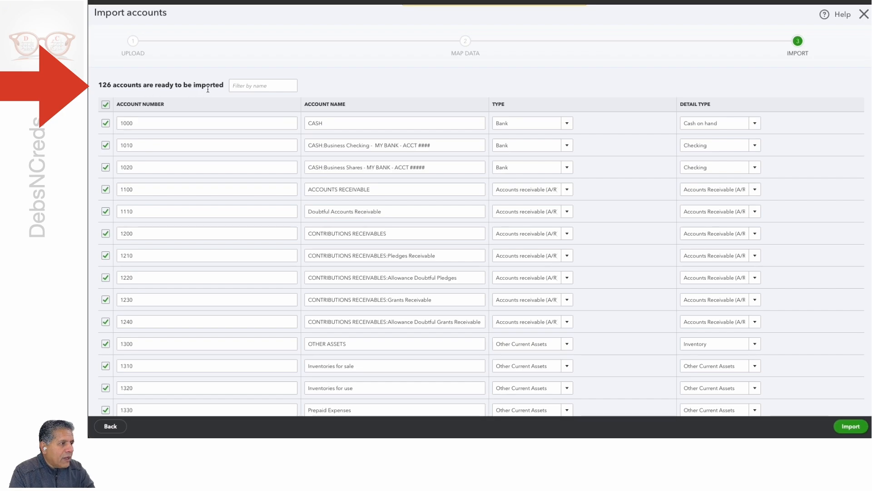
pyautogui.click(851, 426)
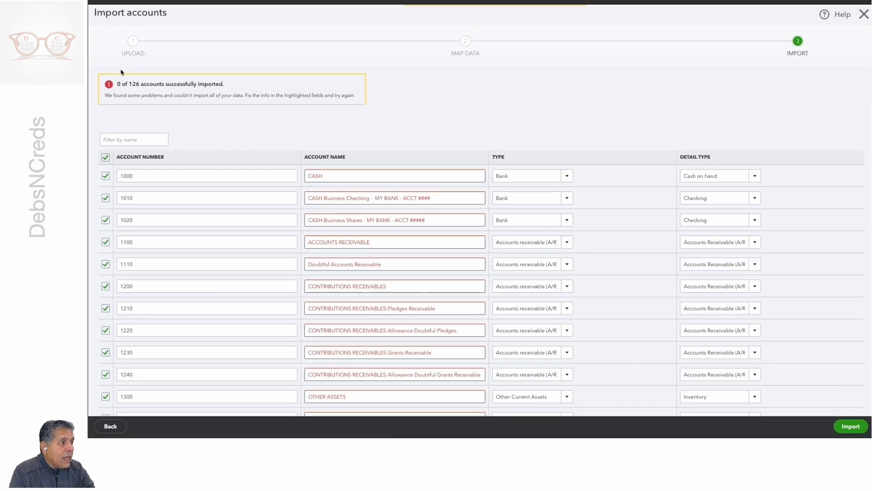
pyautogui.scroll(-8, 279, 229)
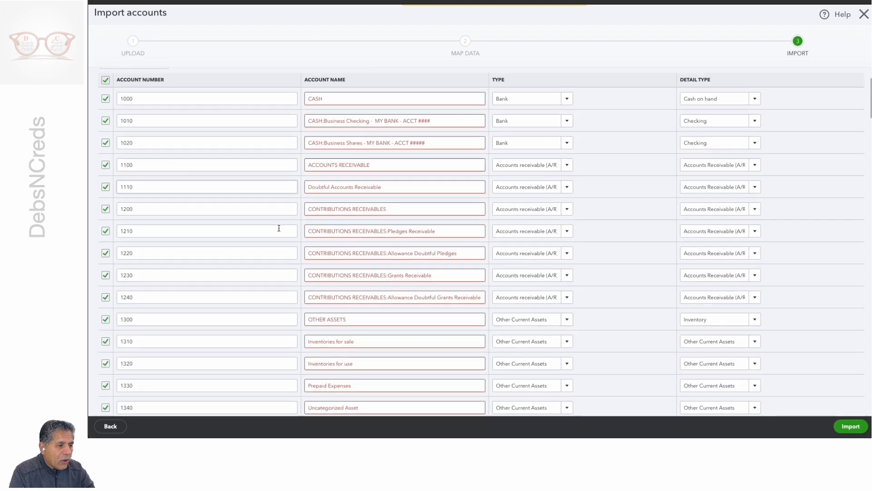
pyautogui.scroll(5, 278, 227)
pyautogui.scroll(4, 277, 227)
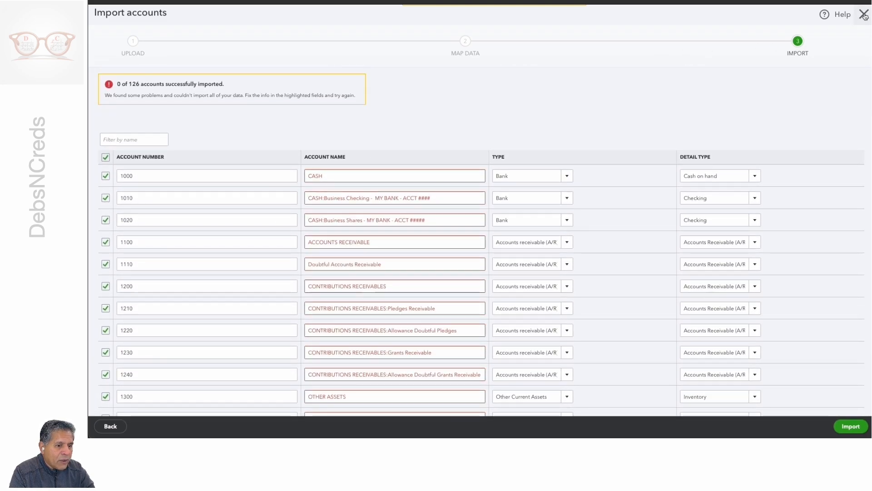
# Step: Leave the accounts import, view the Client overview, and reopen the Chart of accounts
pyautogui.click(110, 426)
pyautogui.click(110, 427)
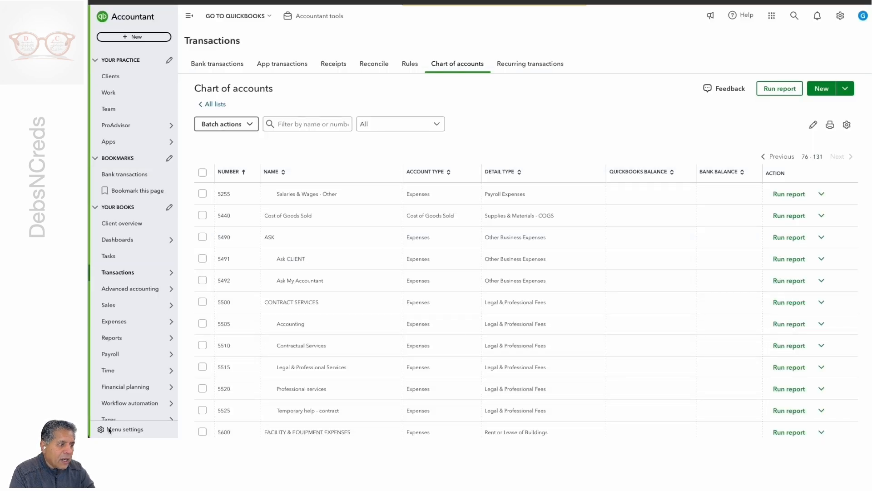
pyautogui.click(116, 225)
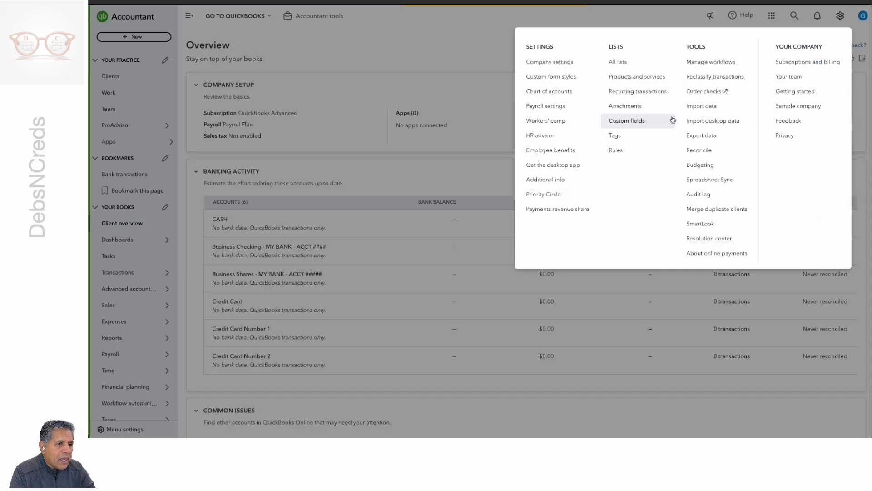
pyautogui.click(840, 16)
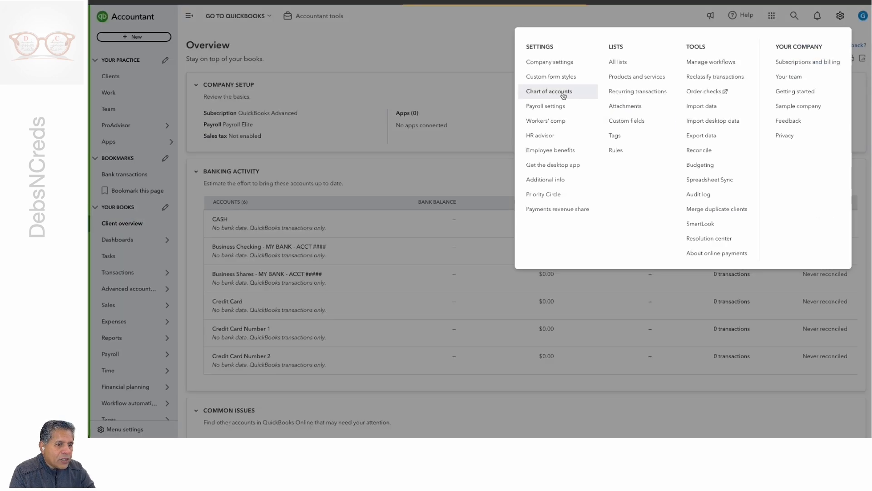
pyautogui.click(563, 95)
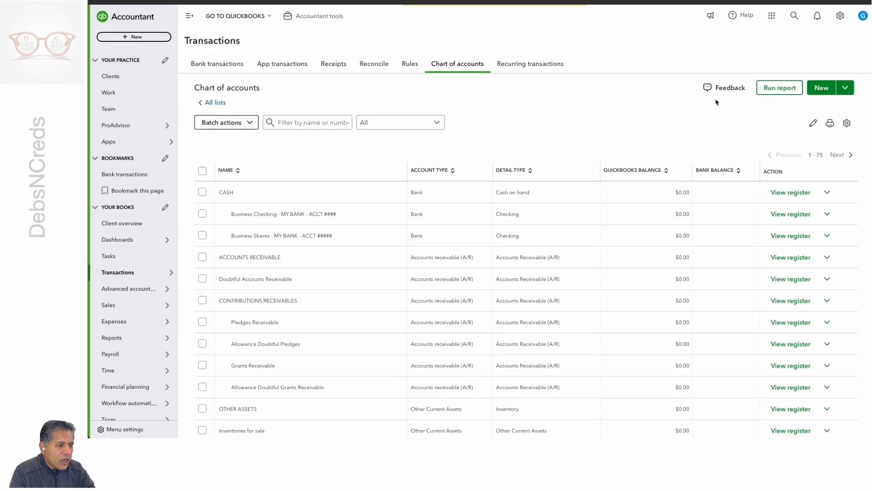
# Step: Open the Import accounts upload page from the chart of accounts and close it without choosing a file
pyautogui.click(846, 89)
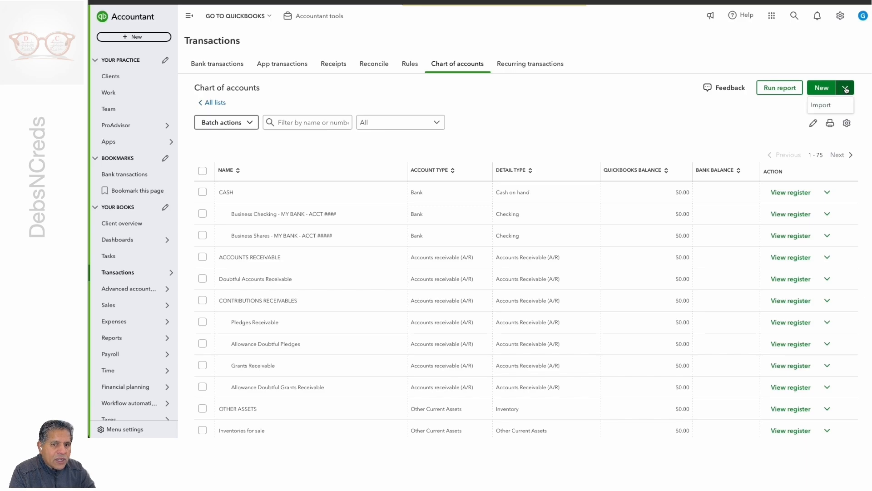
pyautogui.click(825, 106)
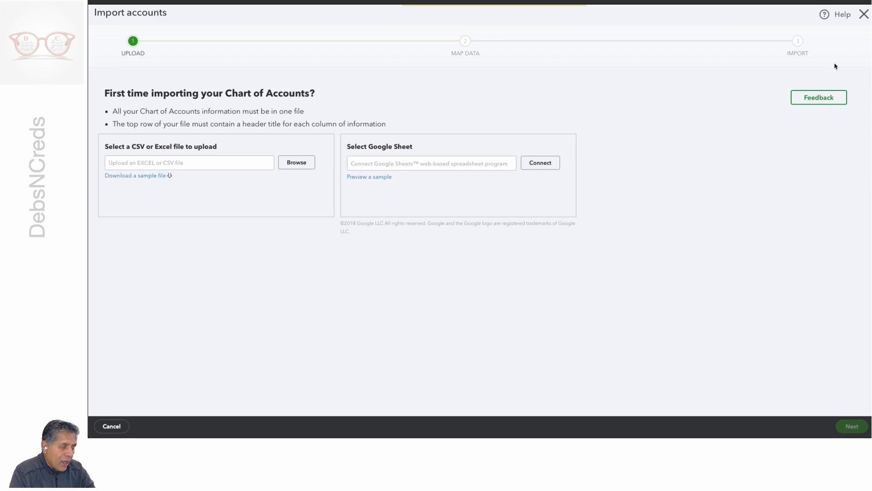
pyautogui.click(864, 17)
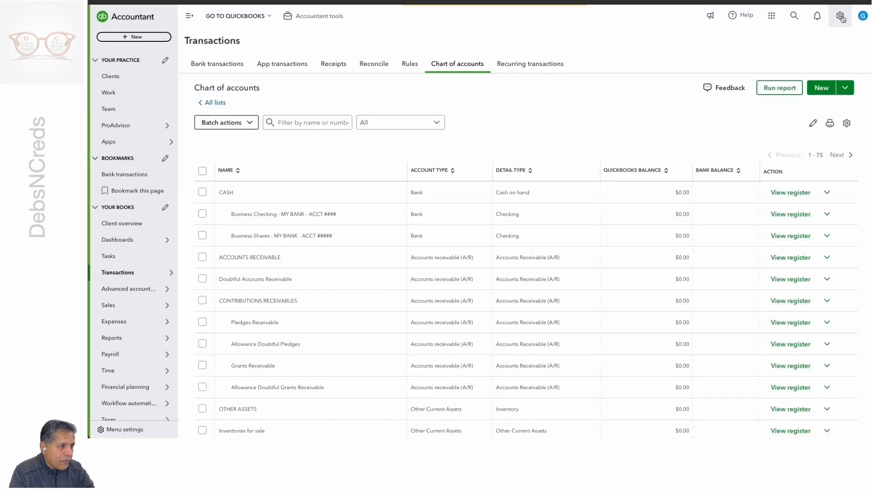